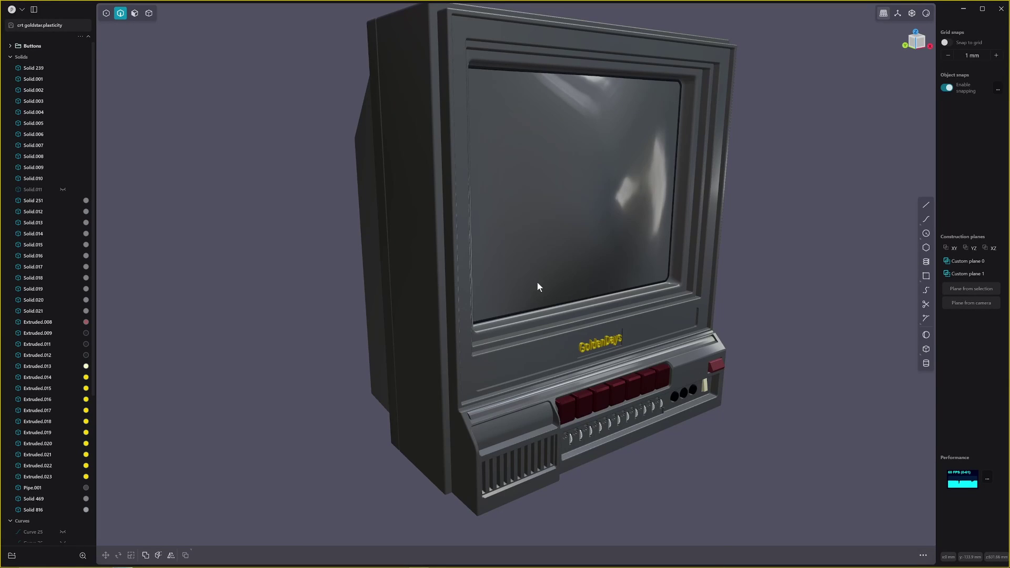
- Inspect the CRT monitor model from the front and the screws and vents on its back
{"action": "scroll", "coordinate": [487, 235], "scroll_direction": "down", "scroll_amount": 2}
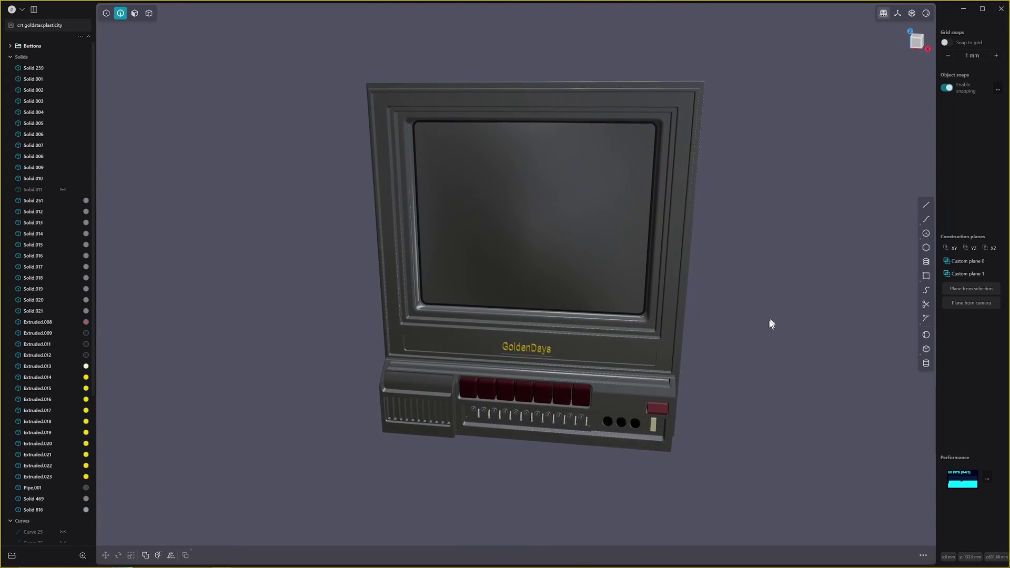
{"action": "middle_click_drag", "start_coordinate": [771, 323], "coordinate": [559, 244]}
{"action": "scroll", "coordinate": [488, 248], "scroll_direction": "up", "scroll_amount": 5}
{"action": "scroll", "coordinate": [488, 247], "scroll_direction": "up", "scroll_amount": 10}
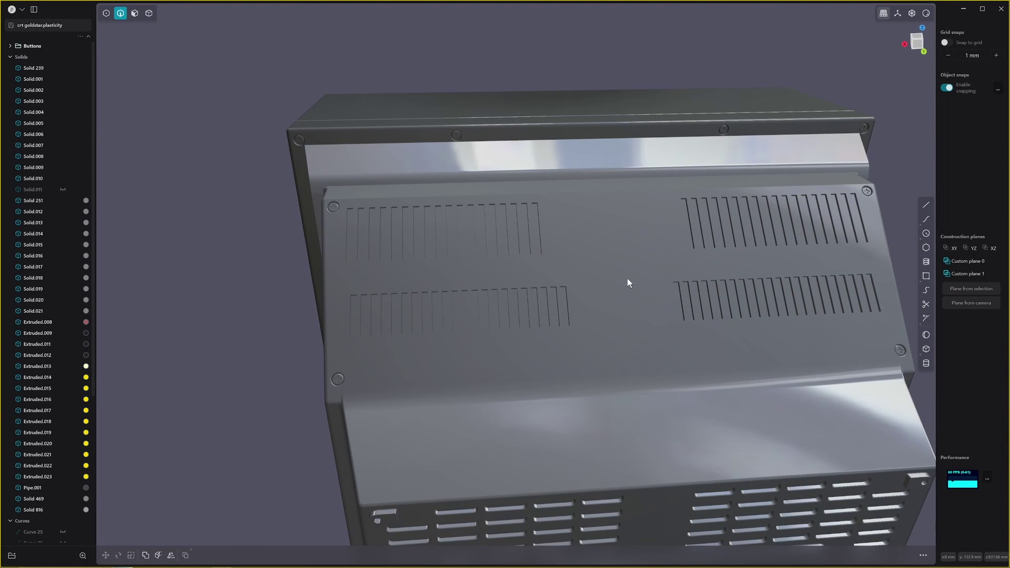
{"action": "middle_click_drag", "start_coordinate": [554, 333], "coordinate": [563, 337]}
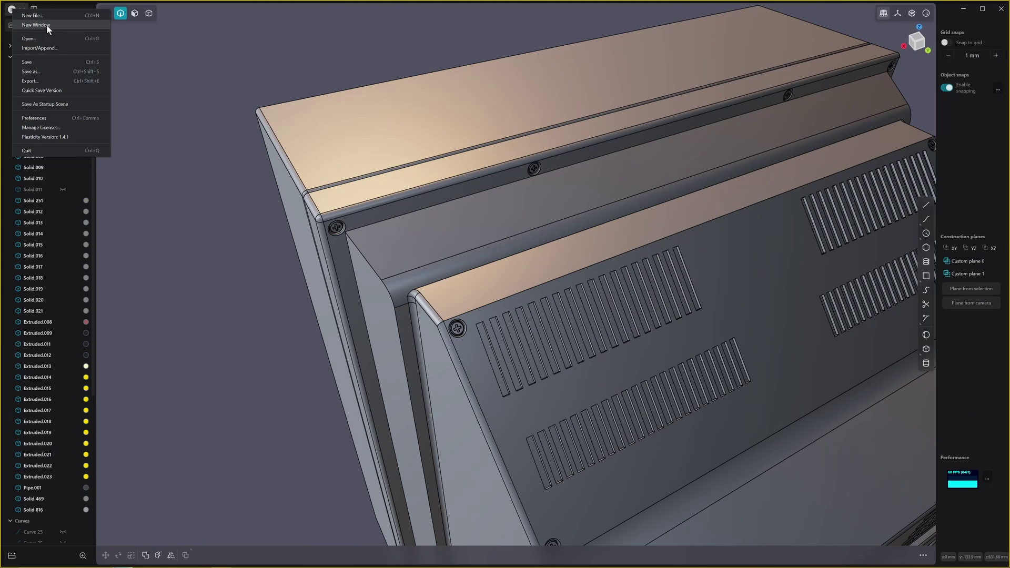
- Open the file Take Refuge 3d Screw Kit Bash.plasticity in a new window
{"action": "left_click", "coordinate": [48, 28]}
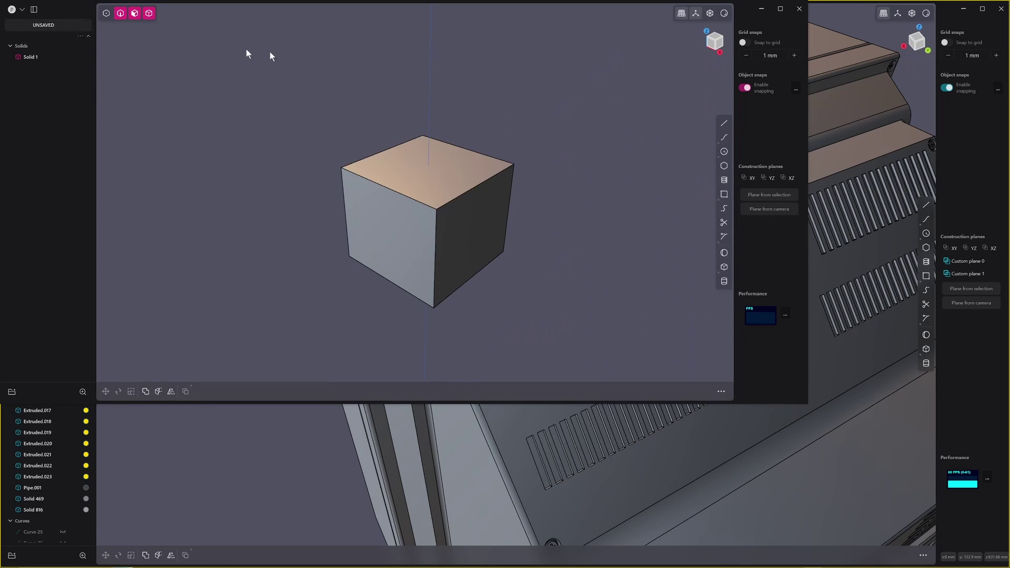
{"action": "left_click", "coordinate": [14, 9]}
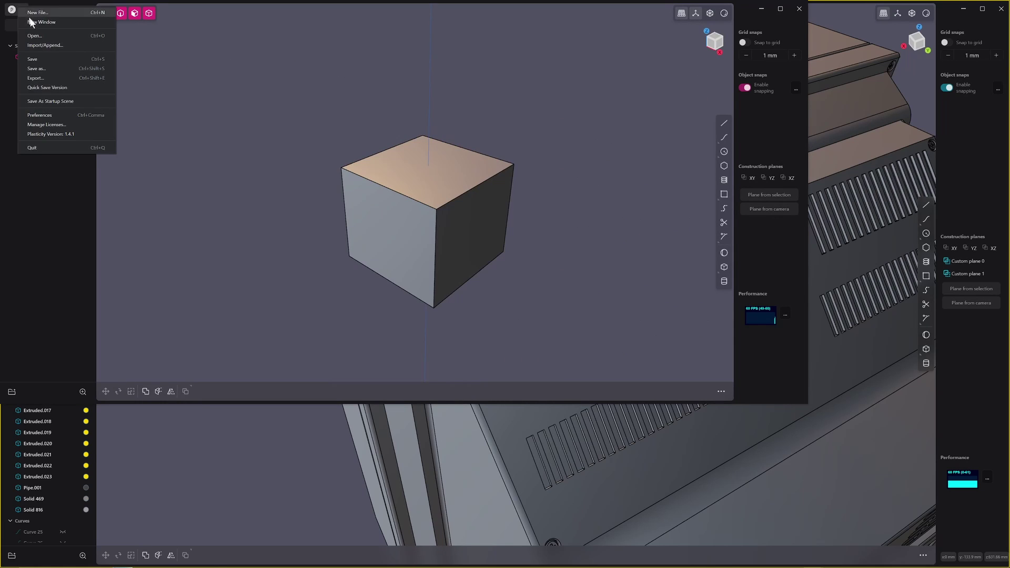
{"action": "left_click", "coordinate": [72, 37]}
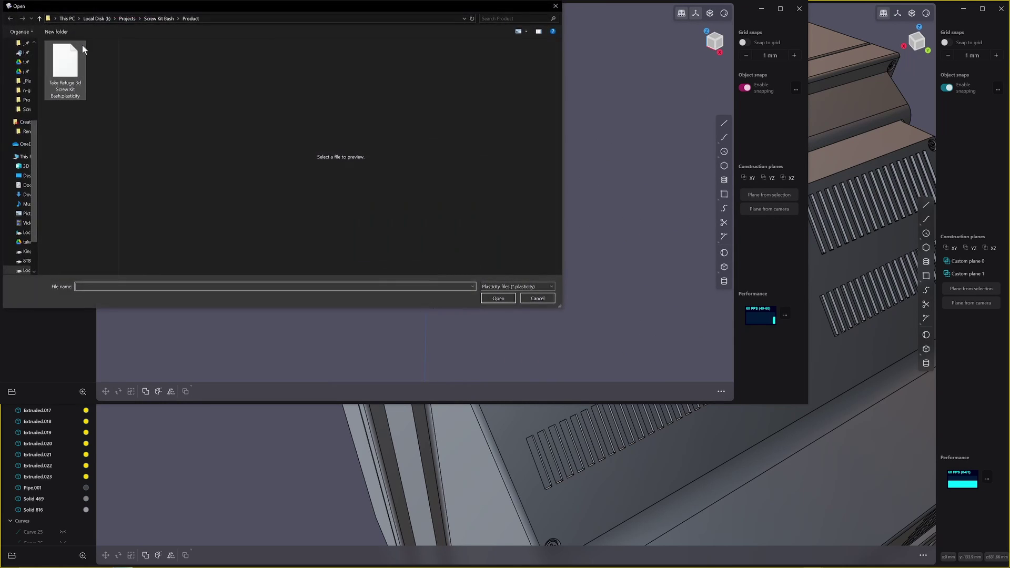
{"action": "left_click", "coordinate": [77, 77]}
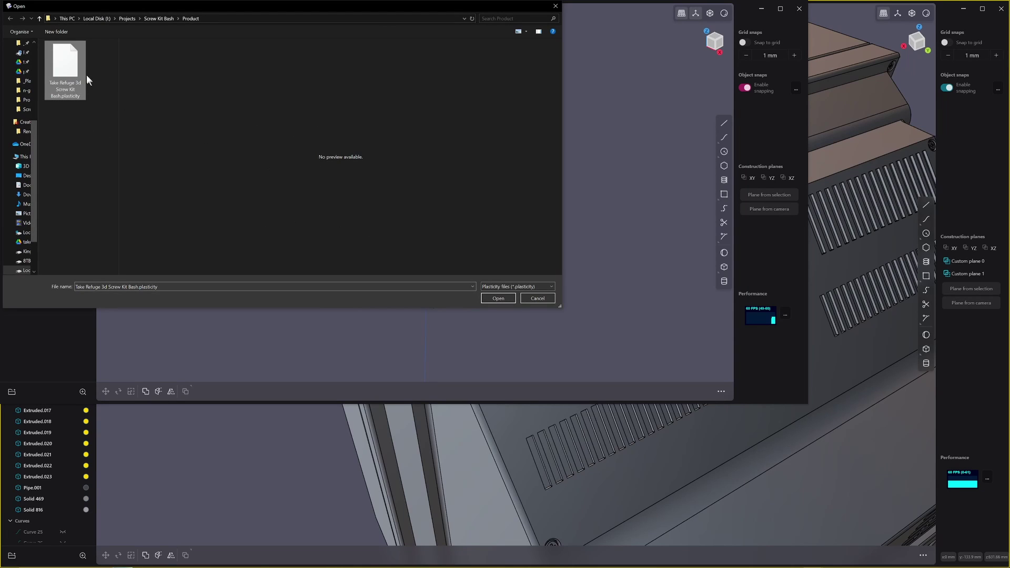
{"action": "left_click", "coordinate": [498, 299]}
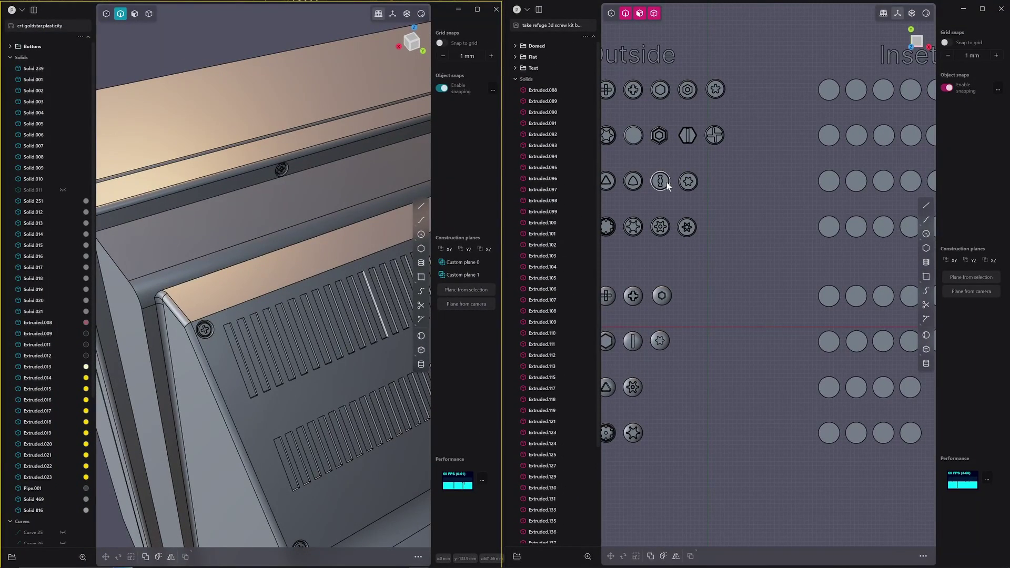
- Hide the side panels in the screw kit window and look over the Outside and Inset screws
{"action": "scroll", "coordinate": [275, 187], "scroll_direction": "down", "scroll_amount": 2}
{"action": "scroll", "coordinate": [275, 187], "scroll_direction": "up", "scroll_amount": 2}
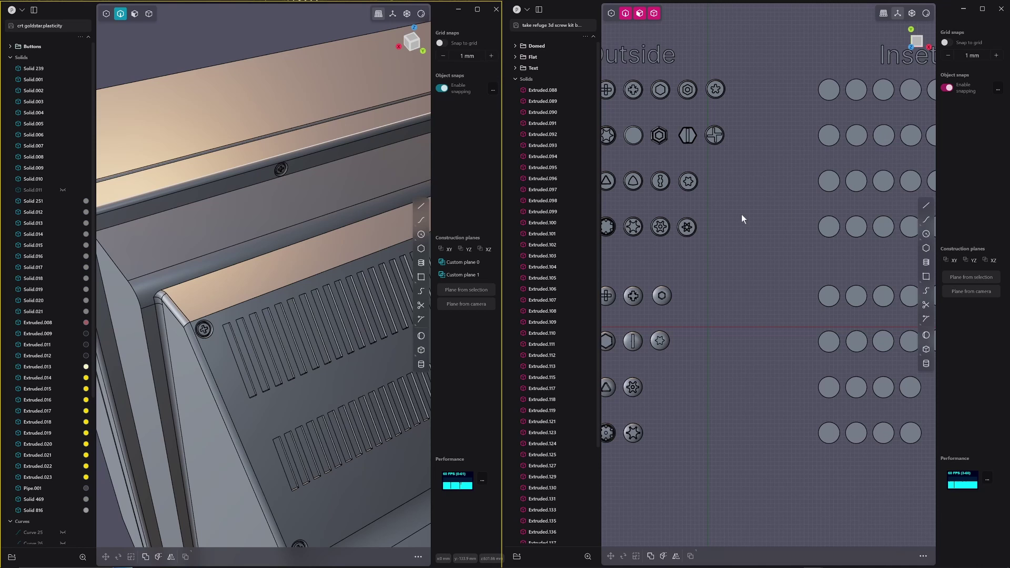
{"action": "scroll", "coordinate": [719, 211], "scroll_direction": "down", "scroll_amount": 5}
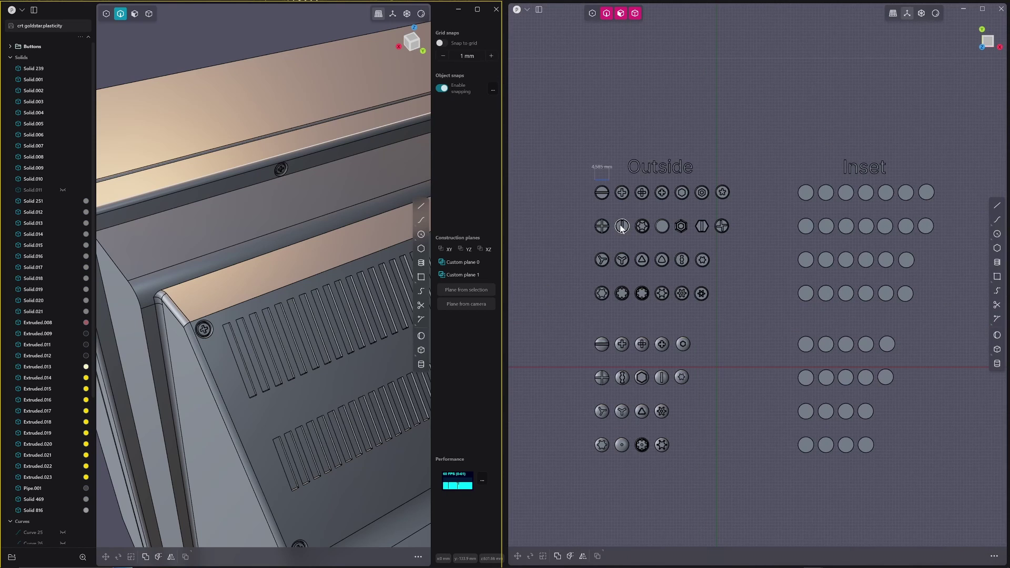
{"action": "key", "text": "ctrl+space"}
{"action": "key", "text": "ctrl+space"}
{"action": "key", "text": "ctrl+space"}
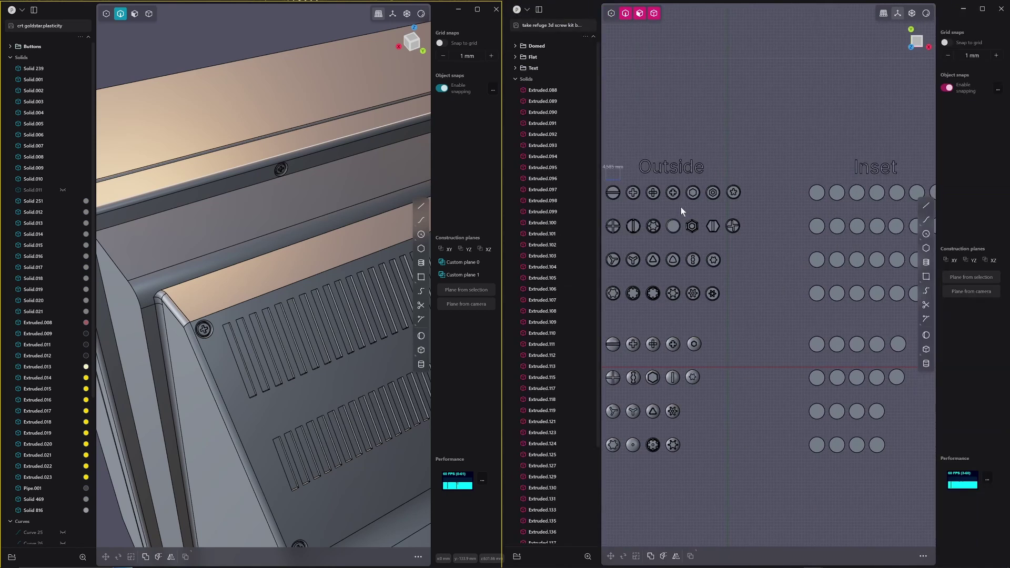
{"action": "key", "text": "Tab"}
{"action": "middle_click_drag", "start_coordinate": [690, 204], "coordinate": [682, 266]}
{"action": "key", "text": "Tab"}
{"action": "scroll", "coordinate": [695, 217], "scroll_direction": "down", "scroll_amount": 10}
{"action": "scroll", "coordinate": [688, 226], "scroll_direction": "up", "scroll_amount": 8}
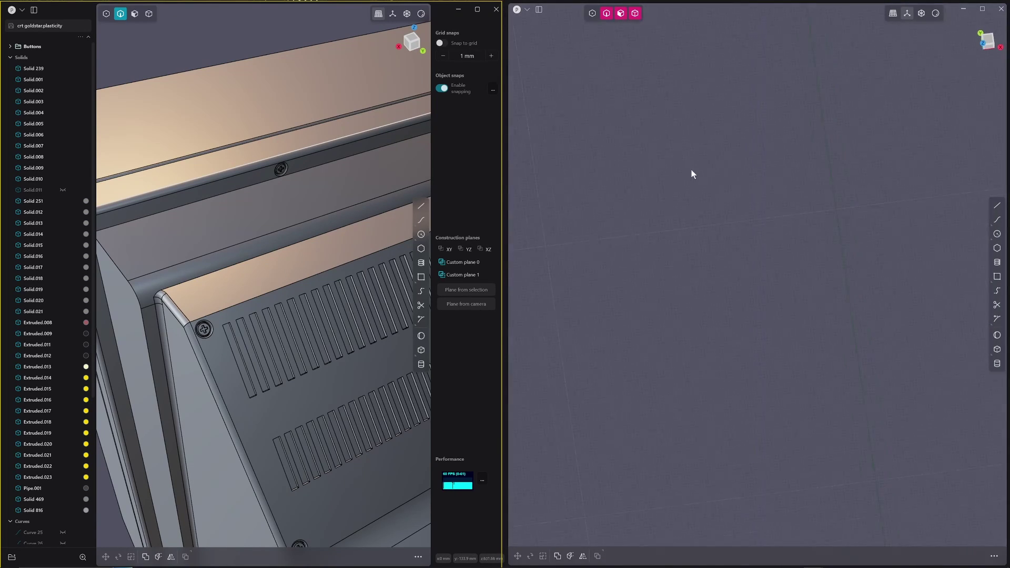
{"action": "scroll", "coordinate": [692, 169], "scroll_direction": "down", "scroll_amount": 4}
{"action": "middle_click_drag", "start_coordinate": [693, 169], "coordinate": [692, 208], "text": "shift"}
- With only solids selectable, copy the slotted Outside screw with its placement point on the underside face
{"action": "left_click", "coordinate": [635, 14]}
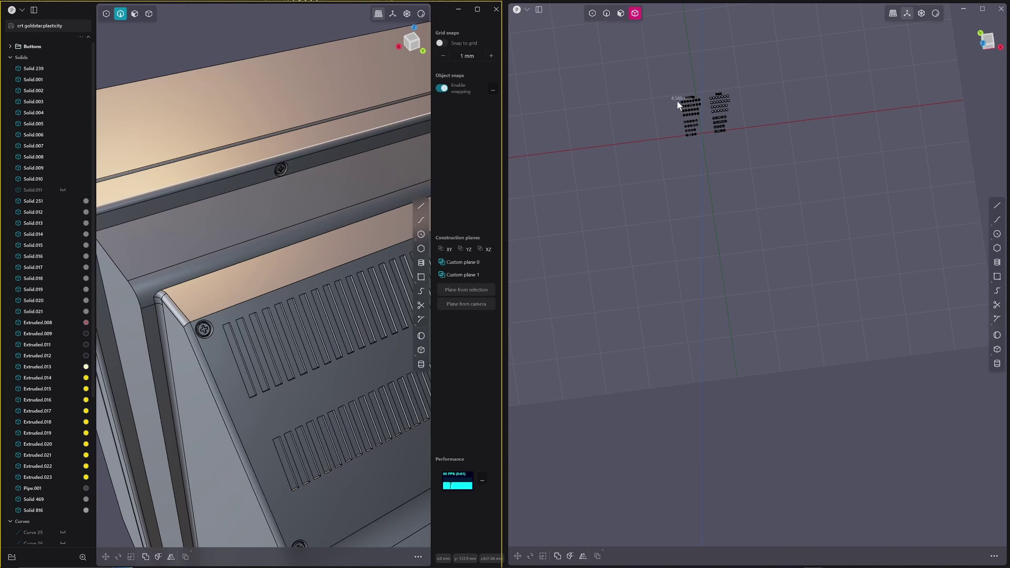
{"action": "key", "text": "slash"}
{"action": "middle_click_drag", "start_coordinate": [732, 234], "coordinate": [741, 207]}
{"action": "middle_click_drag", "start_coordinate": [715, 376], "coordinate": [749, 285]}
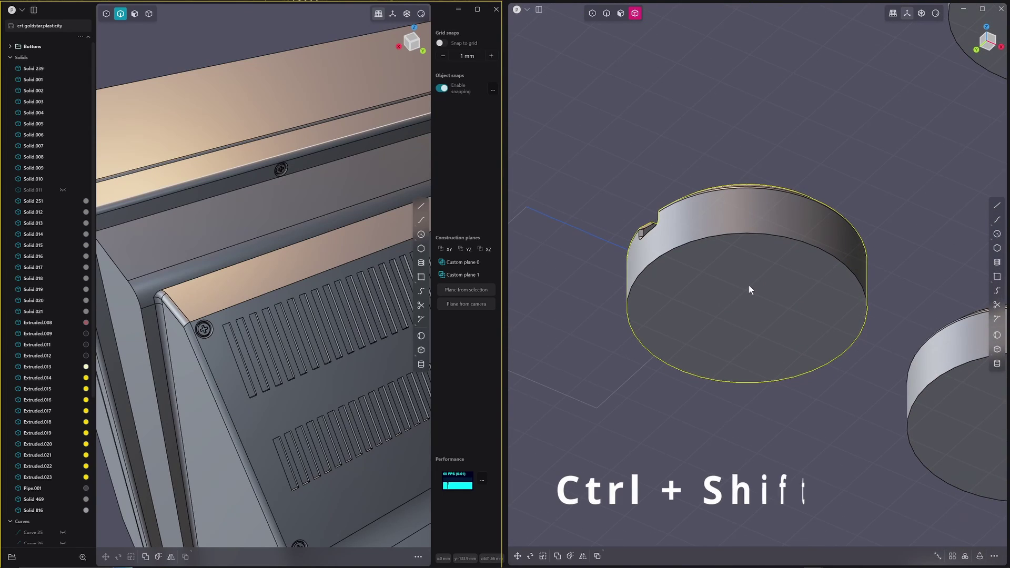
{"action": "key", "text": "ctrl+shift+c"}
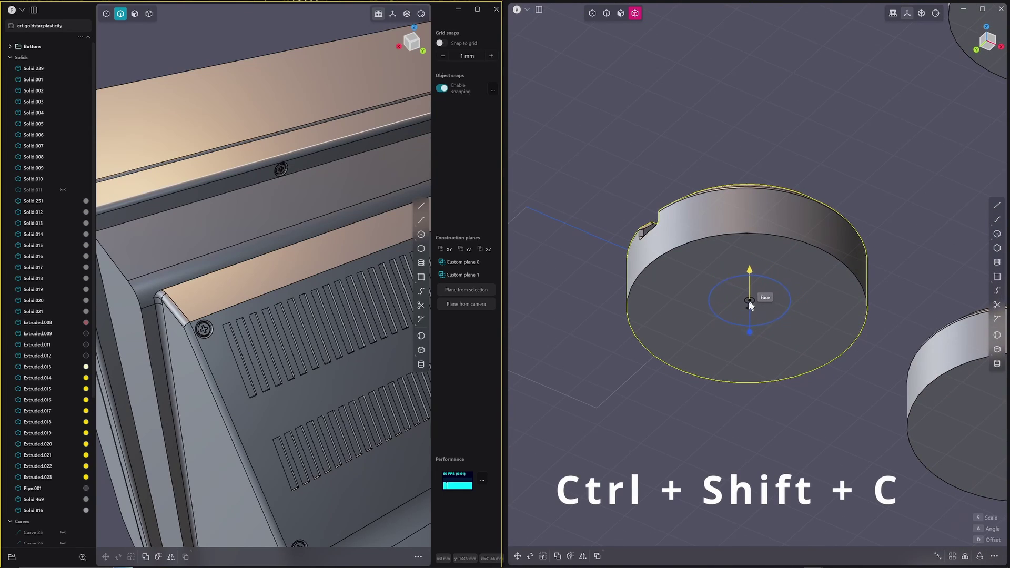
{"action": "left_click", "coordinate": [746, 307]}
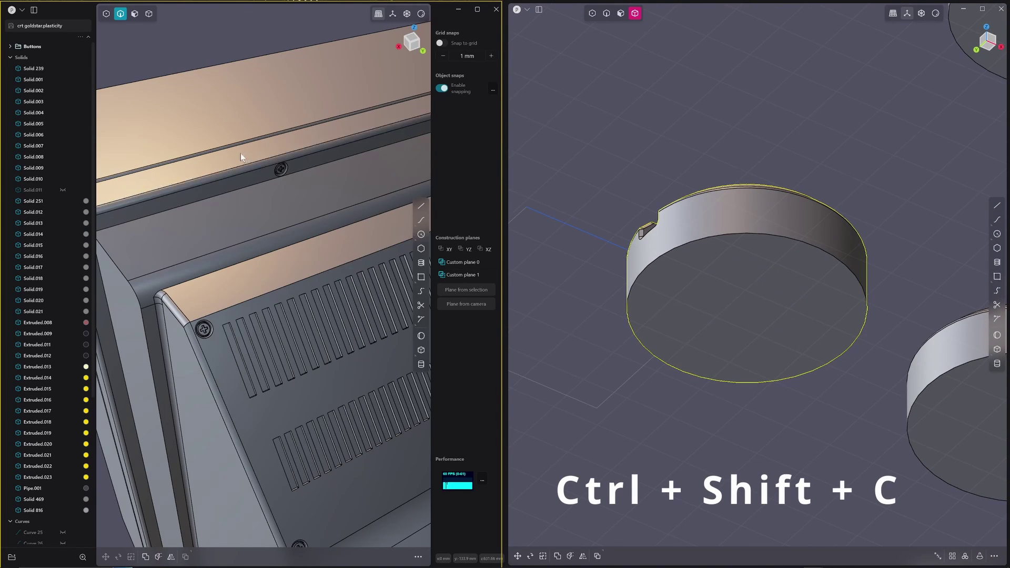
- Hide the side panels in the CRT monitor window and bring the cabinet's side face into view
{"action": "scroll", "coordinate": [244, 198], "scroll_direction": "down", "scroll_amount": 5}
{"action": "middle_click_drag", "start_coordinate": [244, 200], "coordinate": [278, 216]}
{"action": "key", "text": "ctrl+space"}
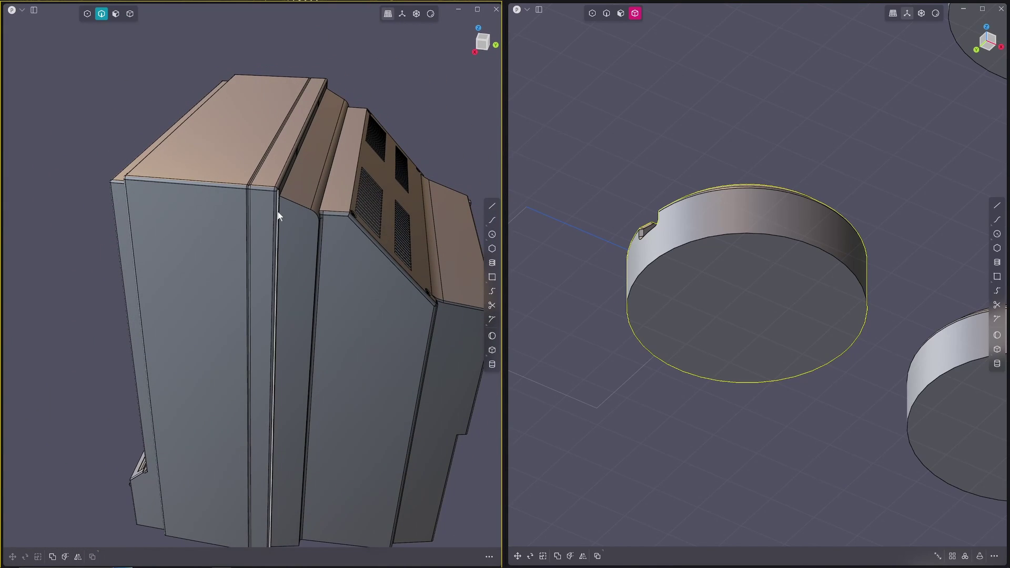
- Paste the slotted screw onto the cabinet's side face near the top, once on each side of the vertical groove
{"action": "key", "text": "ctrl+shift+v"}
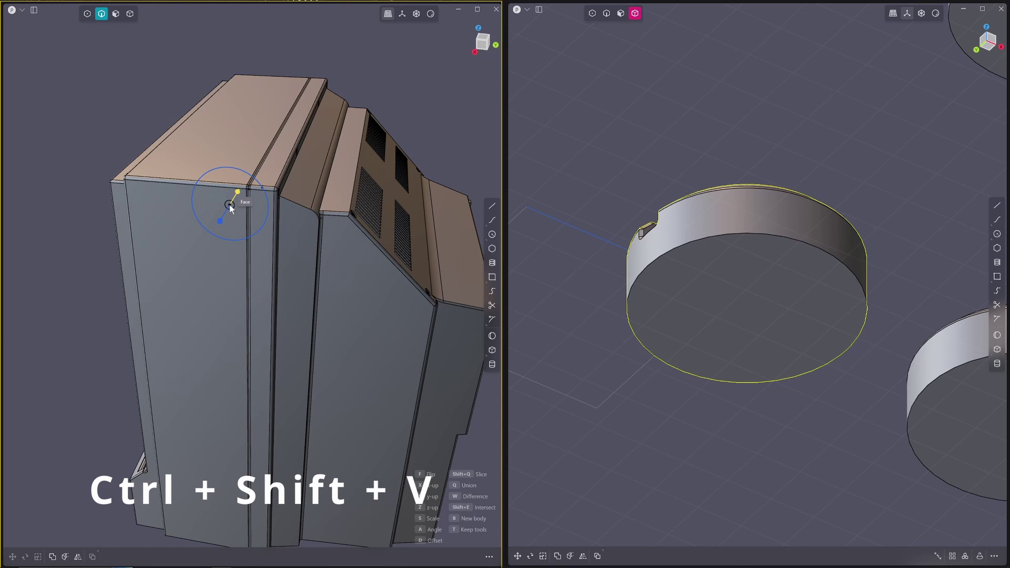
{"action": "scroll", "coordinate": [227, 210], "scroll_direction": "up", "scroll_amount": 6}
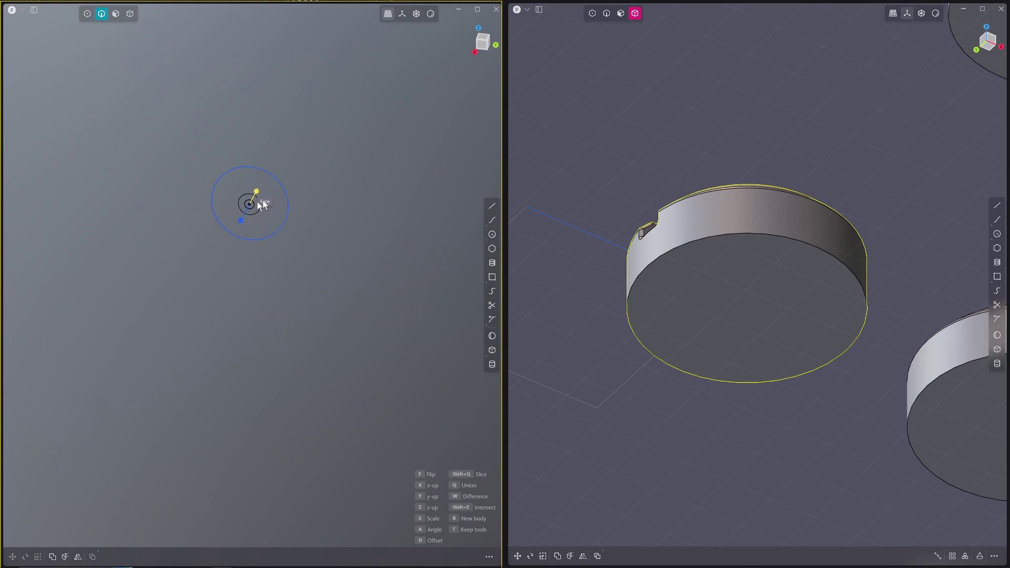
{"action": "scroll", "coordinate": [320, 209], "scroll_direction": "down", "scroll_amount": 5}
{"action": "scroll", "coordinate": [344, 166], "scroll_direction": "up", "scroll_amount": 2}
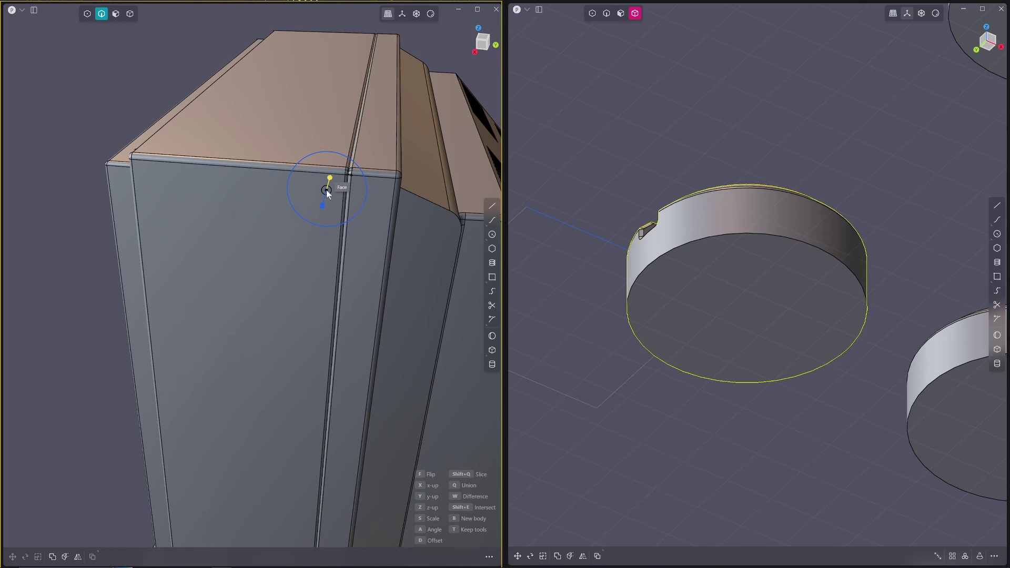
{"action": "scroll", "coordinate": [329, 195], "scroll_direction": "up", "scroll_amount": 6}
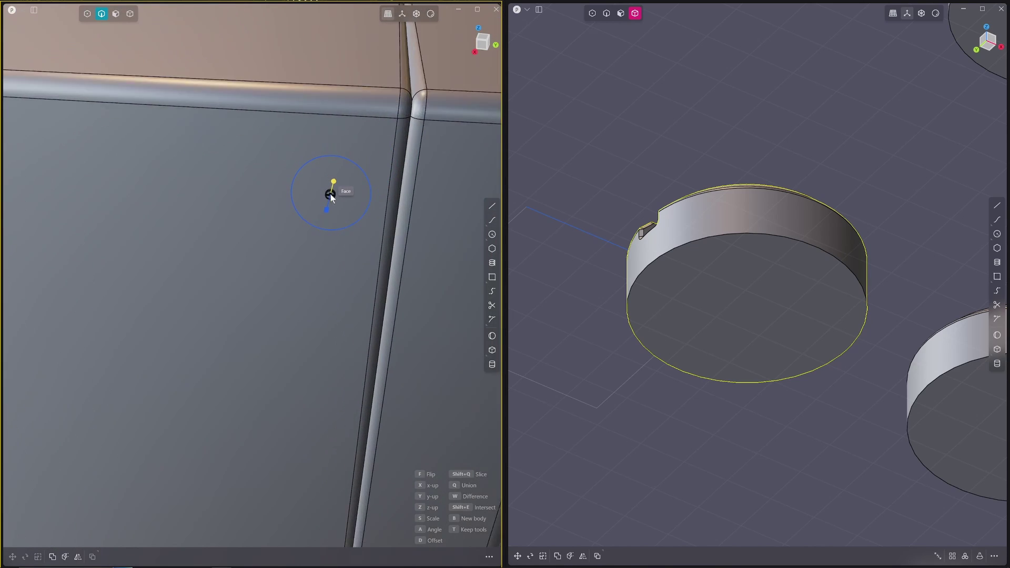
{"action": "scroll", "coordinate": [333, 194], "scroll_direction": "down", "scroll_amount": 2}
{"action": "scroll", "coordinate": [372, 151], "scroll_direction": "up", "scroll_amount": 5}
{"action": "scroll", "coordinate": [408, 124], "scroll_direction": "down", "scroll_amount": 5}
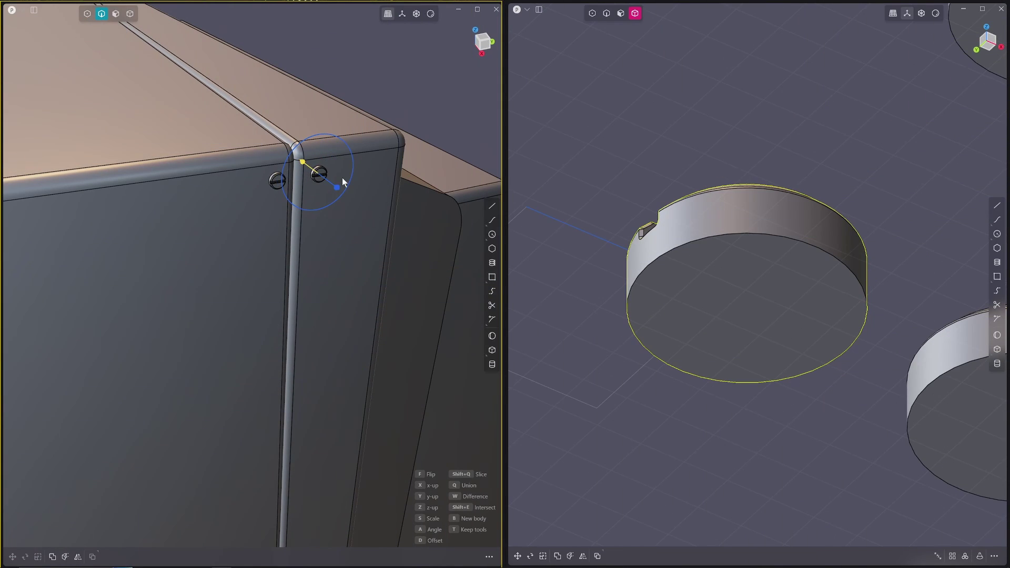
- End the placement and undo the slotted screws placed on the cabinet
{"action": "key", "text": "Escape"}
{"action": "key", "text": "ctrl+z"}
{"action": "key", "text": "ctrl+z"}
- Examine the Outside screws and the undersides of the Inset screws in the screw kit
{"action": "scroll", "coordinate": [613, 273], "scroll_direction": "down", "scroll_amount": 3}
{"action": "middle_click_drag", "start_coordinate": [699, 299], "coordinate": [714, 404]}
{"action": "scroll", "coordinate": [704, 330], "scroll_direction": "down", "scroll_amount": 3}
{"action": "middle_click_drag", "start_coordinate": [915, 299], "coordinate": [733, 372], "text": "shift"}
{"action": "scroll", "coordinate": [733, 371], "scroll_direction": "down", "scroll_amount": 1}
{"action": "key", "text": "KP_5"}
{"action": "scroll", "coordinate": [800, 375], "scroll_direction": "down", "scroll_amount": 4}
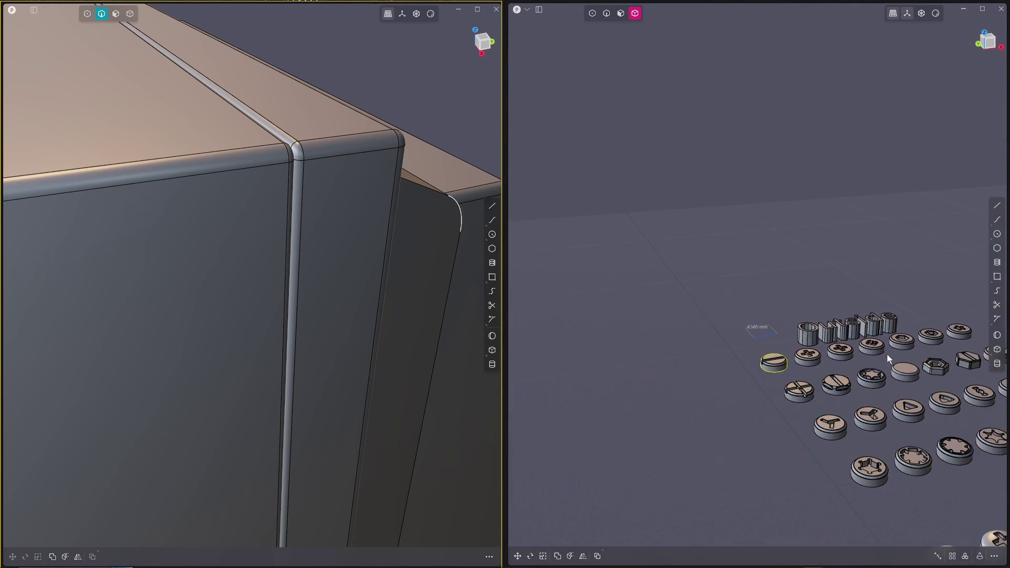
{"action": "middle_click_drag", "start_coordinate": [887, 354], "coordinate": [728, 348], "text": "shift"}
{"action": "scroll", "coordinate": [903, 345], "scroll_direction": "up", "scroll_amount": 6}
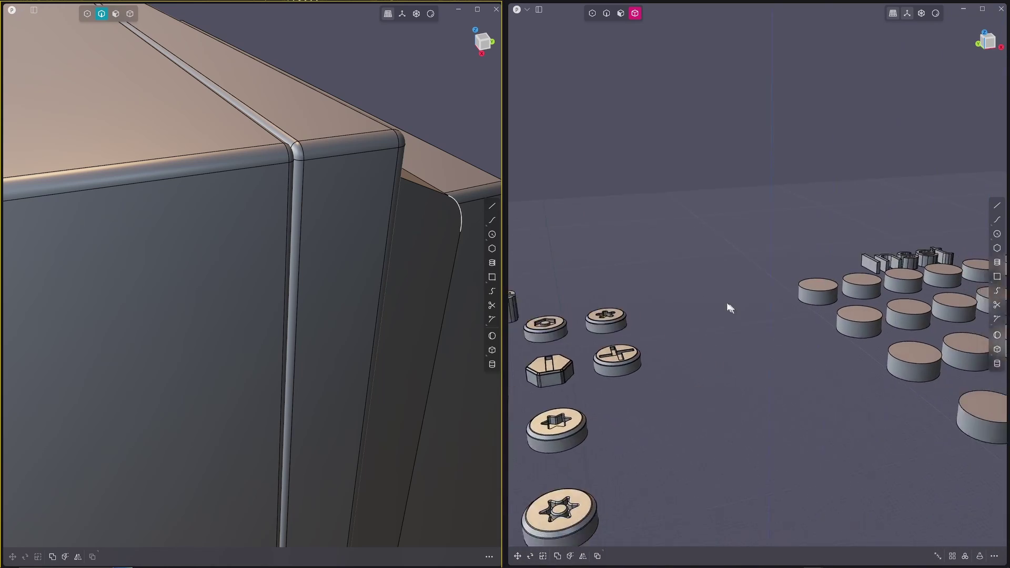
{"action": "key", "text": "ctrl+KP_7"}
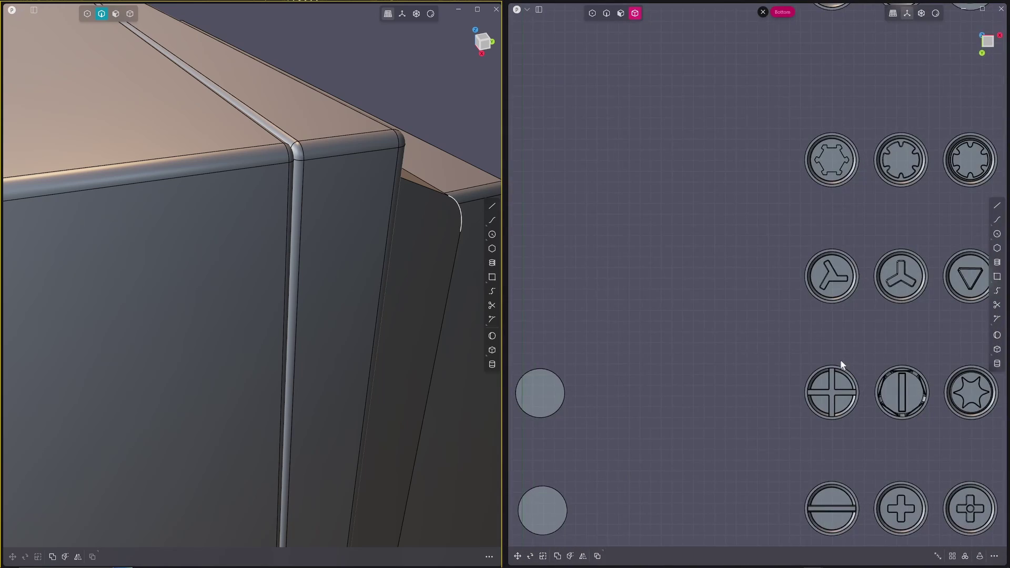
{"action": "middle_click_drag", "start_coordinate": [813, 286], "coordinate": [842, 345]}
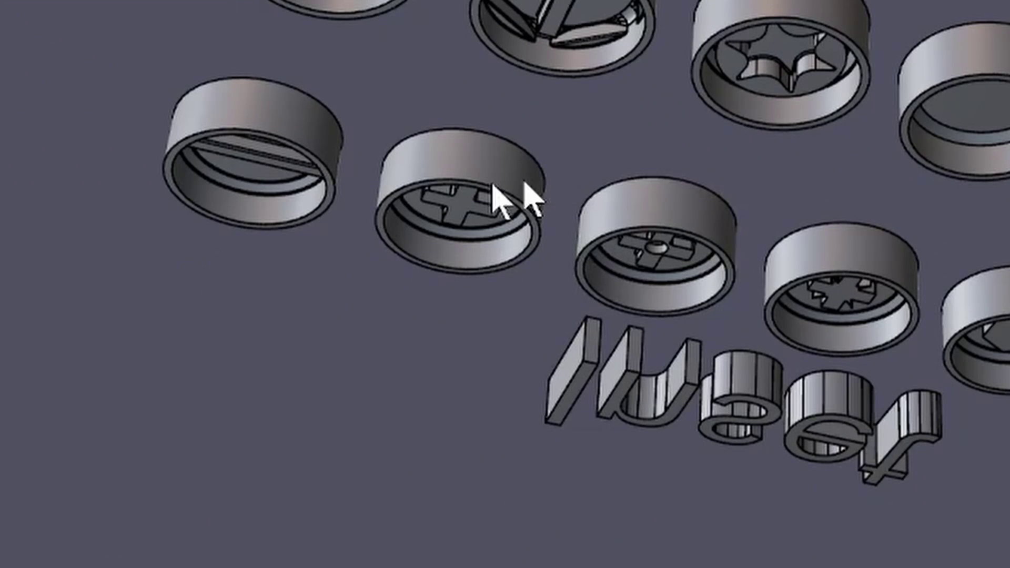
- Copy the second screw of the first Inset row with its placement point at the centre of its top face
{"action": "left_click", "coordinate": [708, 289]}
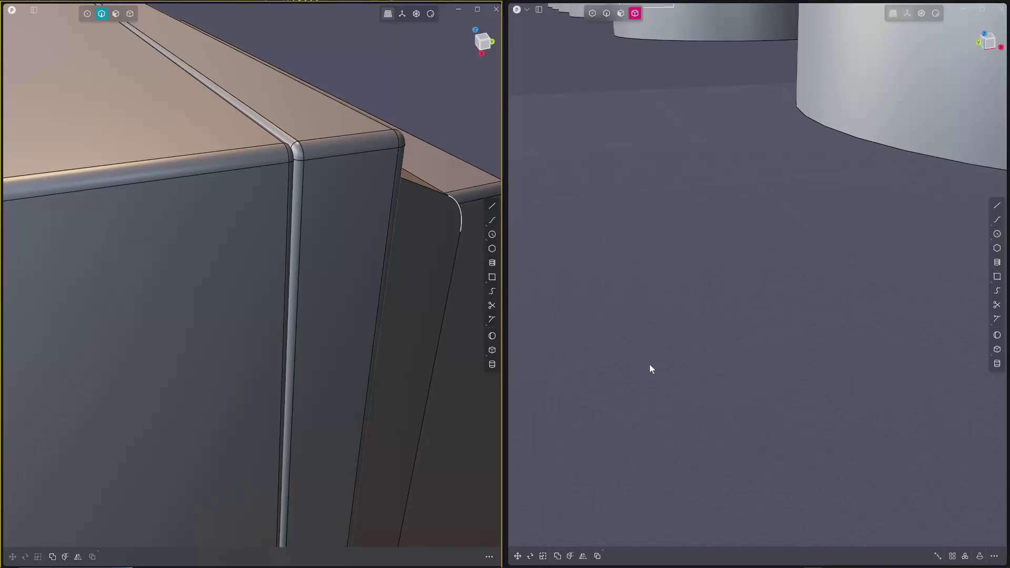
{"action": "middle_click_drag", "start_coordinate": [650, 365], "coordinate": [674, 532]}
{"action": "scroll", "coordinate": [641, 329], "scroll_direction": "down", "scroll_amount": 4}
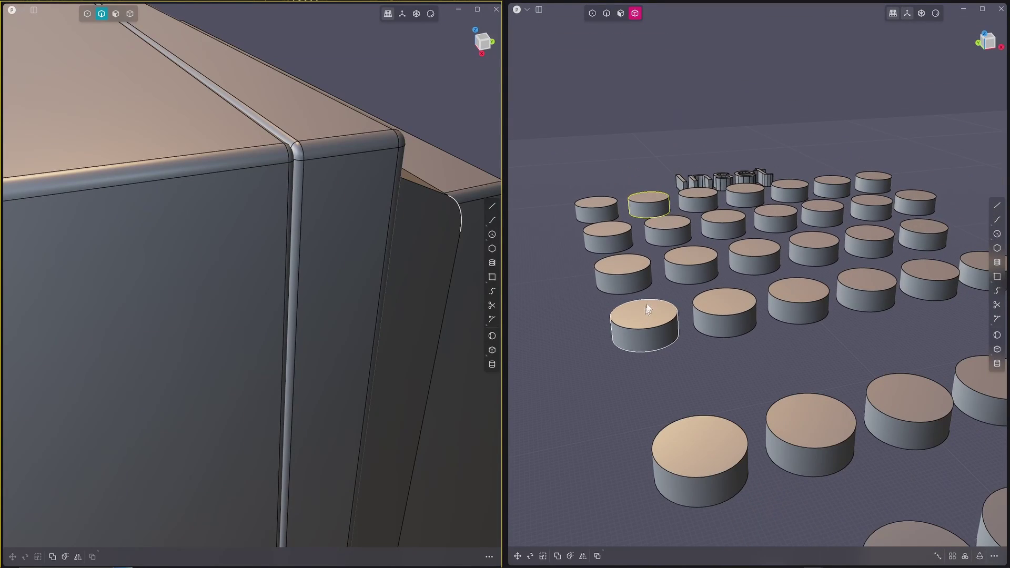
{"action": "middle_click_drag", "start_coordinate": [648, 301], "coordinate": [648, 356]}
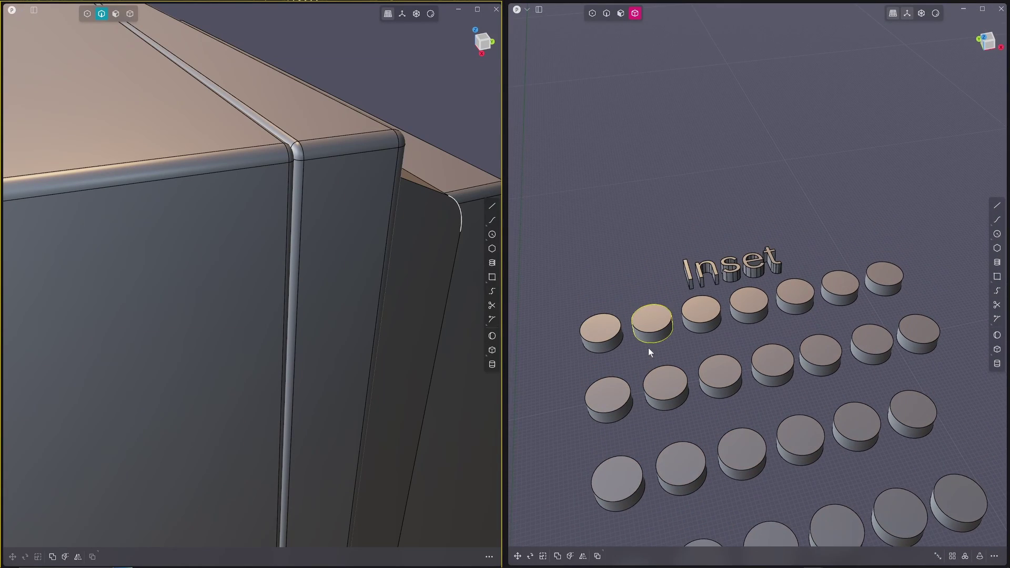
{"action": "key", "text": "p"}
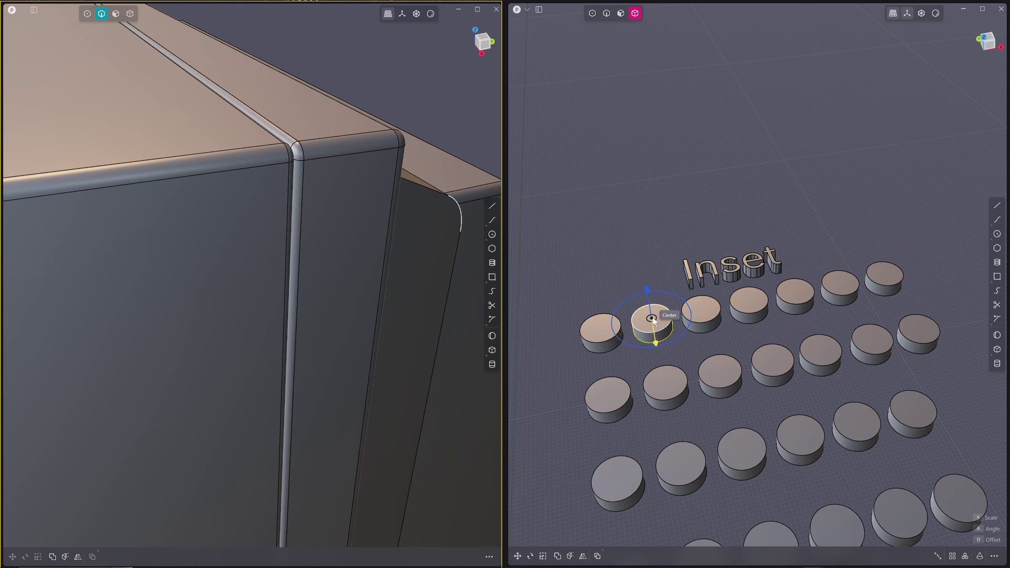
{"action": "left_click", "coordinate": [652, 319]}
- Paste the Inset screw onto the cabinet side's rear strip near the top corner, enlarging it and adjusting its offset from the face
{"action": "middle_click_drag", "start_coordinate": [343, 304], "coordinate": [286, 191]}
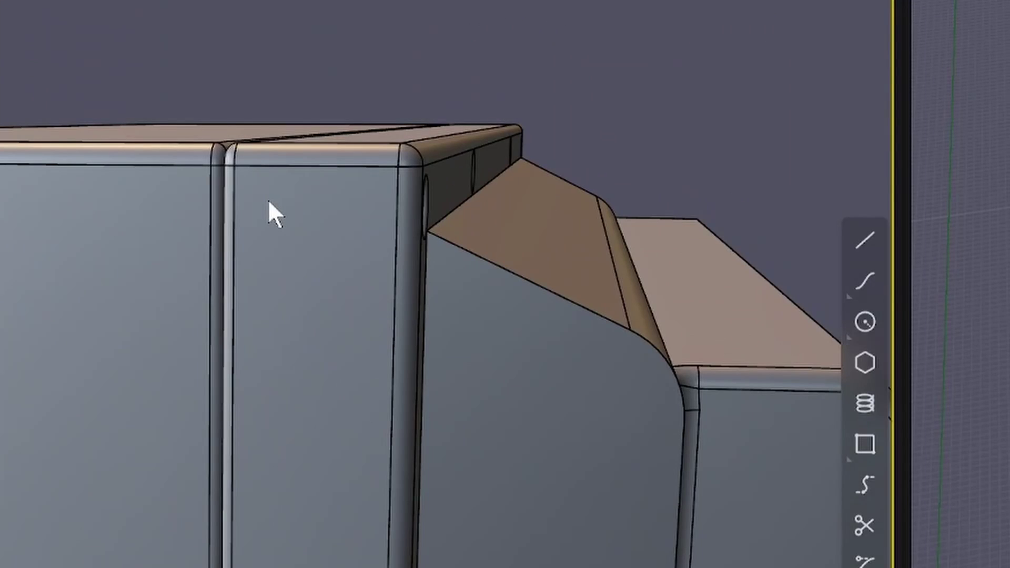
{"action": "key", "text": "c"}
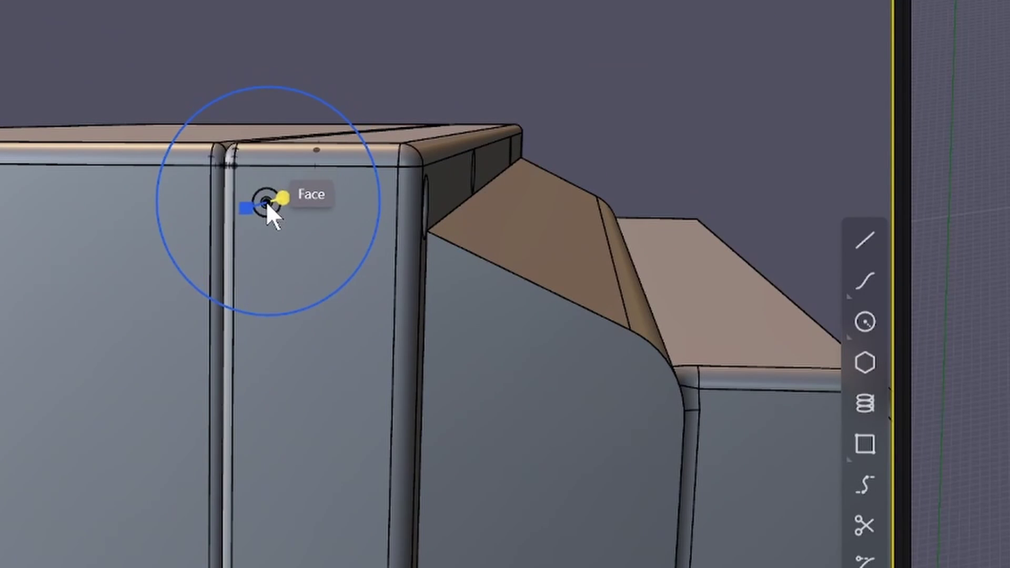
{"action": "left_click", "coordinate": [268, 199]}
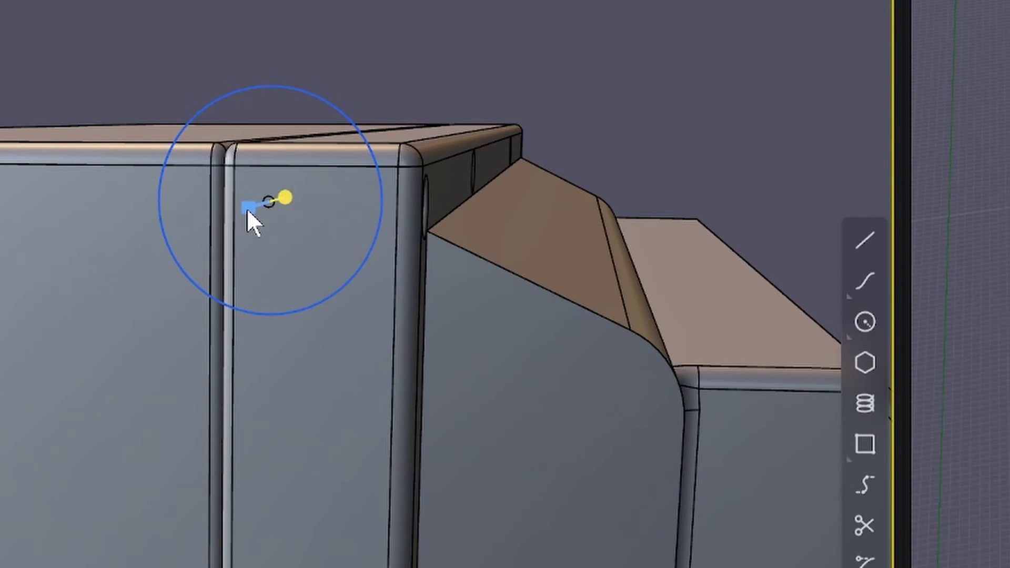
{"action": "left_click_drag", "start_coordinate": [247, 208], "coordinate": [216, 250]}
{"action": "middle_click_drag", "start_coordinate": [312, 195], "coordinate": [233, 275]}
{"action": "scroll", "coordinate": [100, 406], "scroll_direction": "up", "scroll_amount": 4}
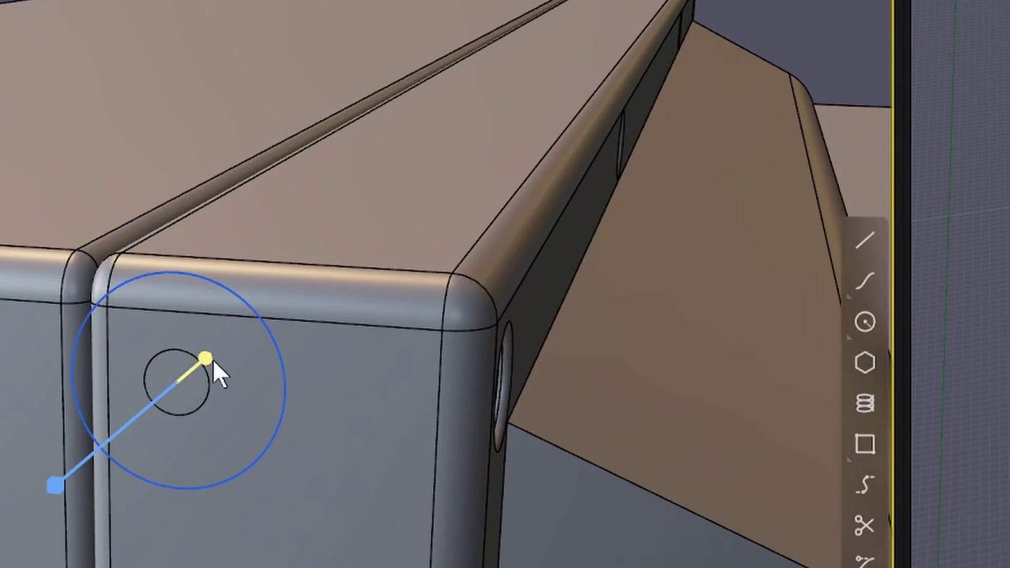
{"action": "left_click_drag", "start_coordinate": [213, 362], "coordinate": [207, 362]}
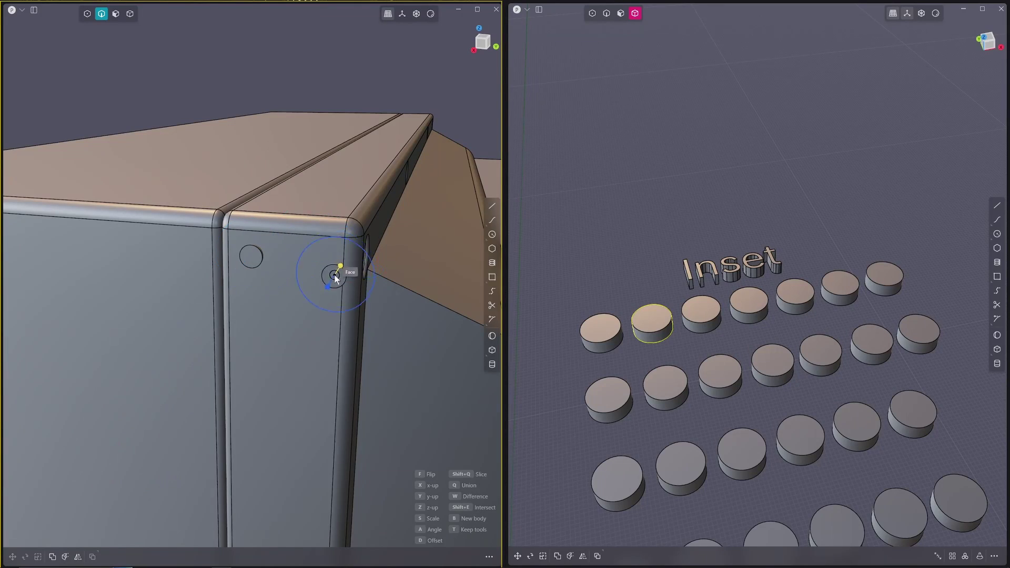
- End the placement on the cabinet side and select the Inset screw pasted on the rear strip as a solid
{"action": "middle_click_drag", "start_coordinate": [342, 234], "coordinate": [263, 309], "text": "shift"}
{"action": "scroll", "coordinate": [351, 321], "scroll_direction": "down", "scroll_amount": 2}
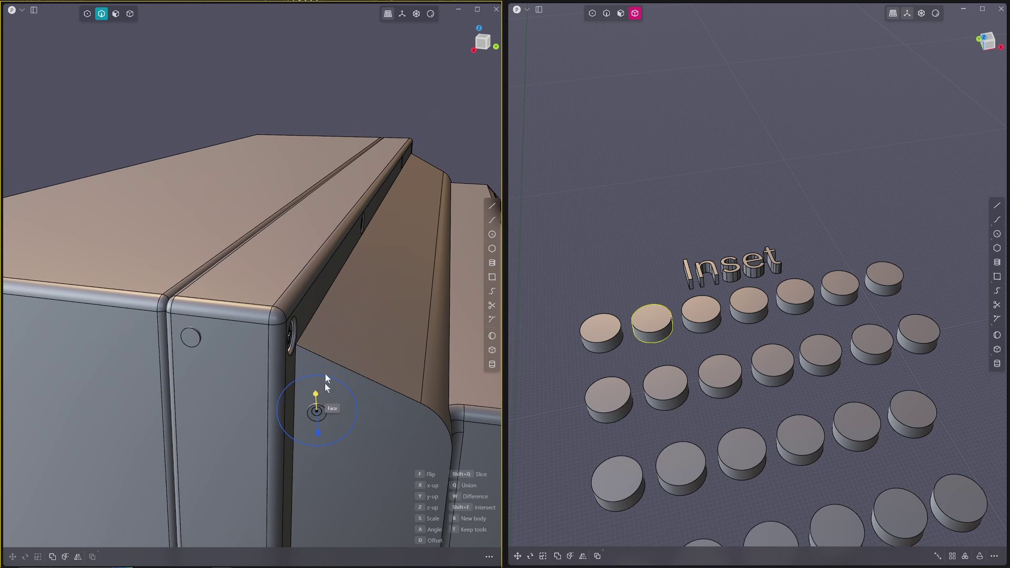
{"action": "middle_click_drag", "start_coordinate": [325, 374], "coordinate": [320, 279]}
{"action": "middle_click_drag", "start_coordinate": [375, 327], "coordinate": [393, 278]}
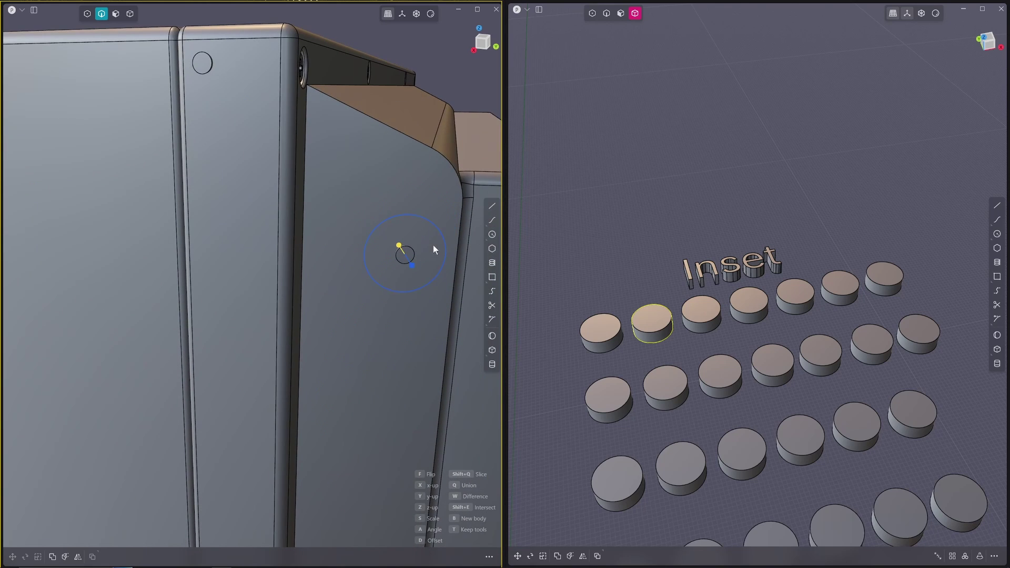
{"action": "key", "text": "Escape"}
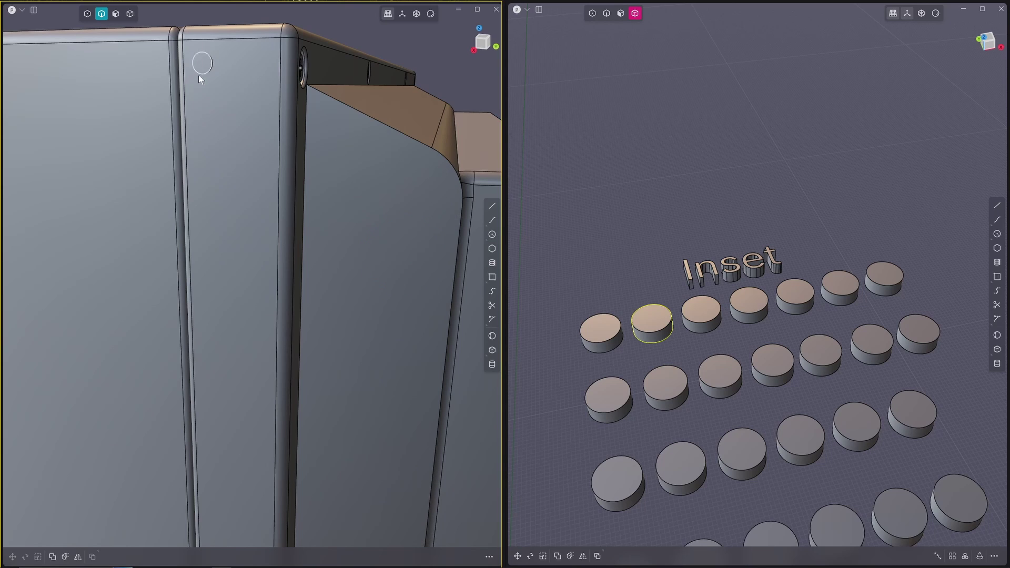
{"action": "key", "text": "4"}
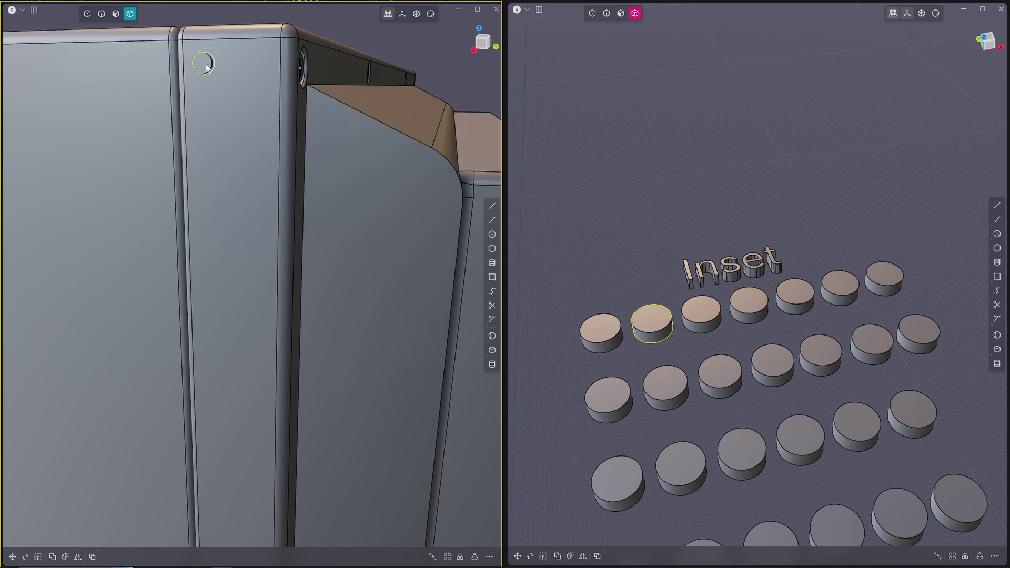
- Paste more Inset screws onto the cabinet side, two near the stepped panel's sloping top and one at the rearmost panel's top corner
{"action": "key", "text": "ctrl+shift+v"}
{"action": "key", "text": "Escape"}
{"action": "key", "text": "ctrl+shift+v"}
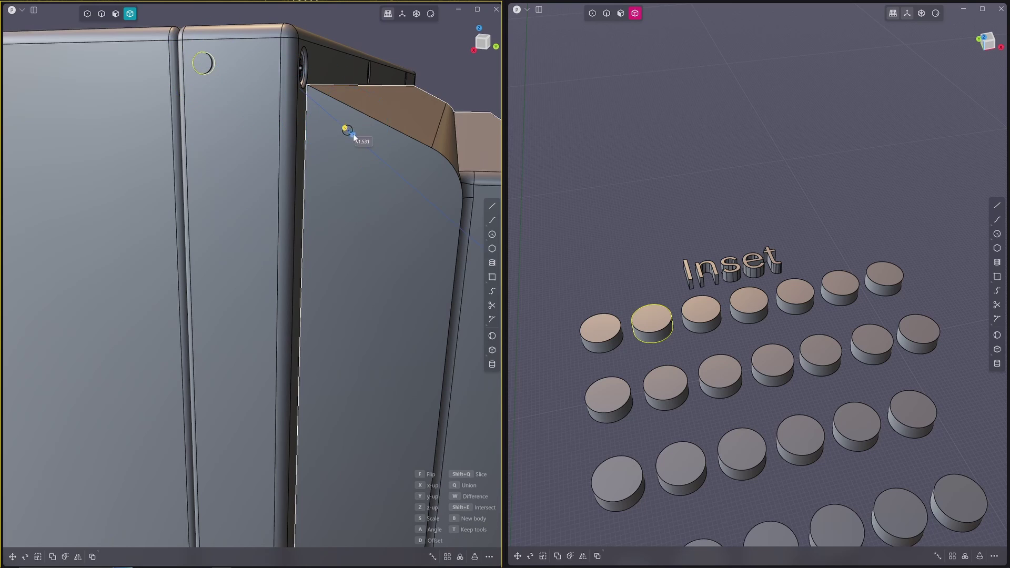
{"action": "scroll", "coordinate": [389, 150], "scroll_direction": "down", "scroll_amount": 3}
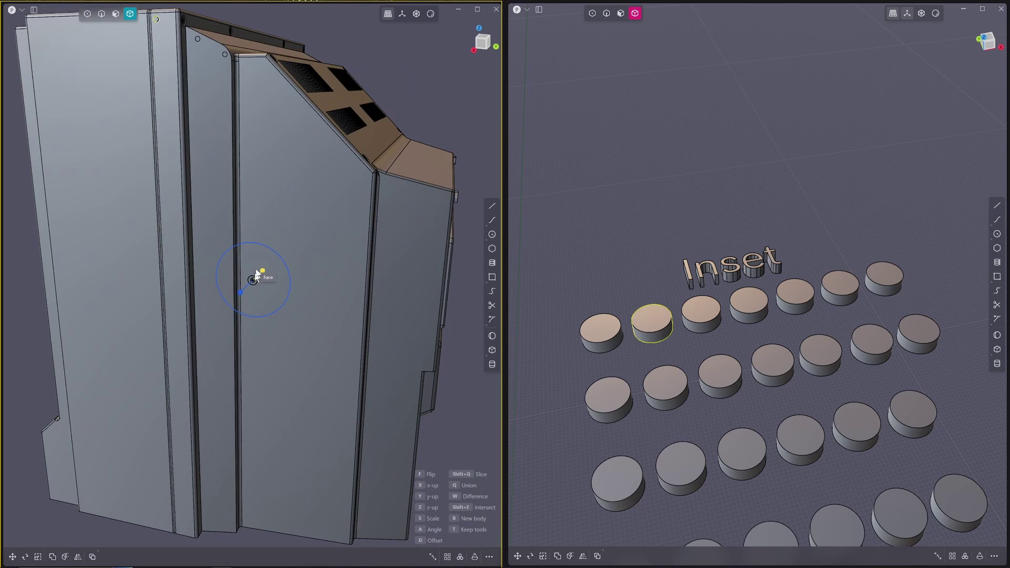
{"action": "middle_click_drag", "start_coordinate": [259, 270], "coordinate": [293, 275]}
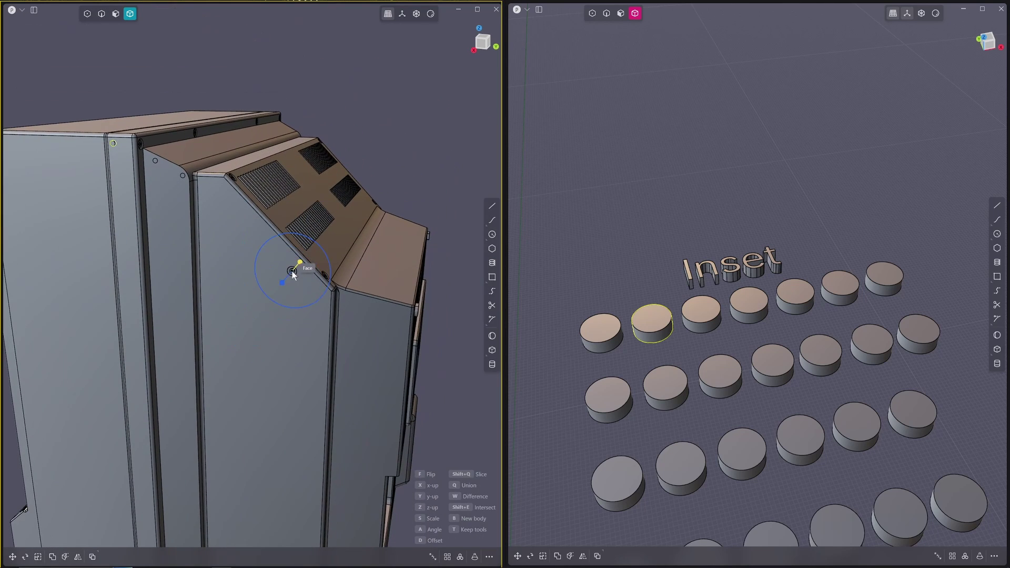
{"action": "left_click", "coordinate": [403, 313]}
{"action": "scroll", "coordinate": [405, 316], "scroll_direction": "down", "scroll_amount": 2}
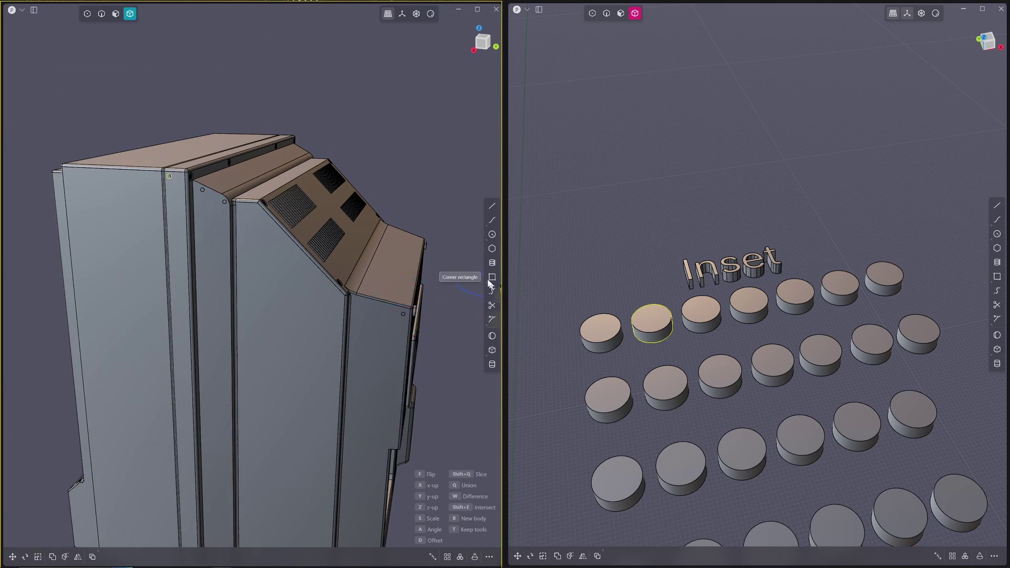
{"action": "key", "text": "Escape"}
- Mirror the four pasted Inset screws along X to the opposite side of the cabinet
{"action": "scroll", "coordinate": [371, 269], "scroll_direction": "up", "scroll_amount": 1}
{"action": "middle_click_drag", "start_coordinate": [370, 267], "coordinate": [233, 199]}
{"action": "left_click", "coordinate": [190, 202]}
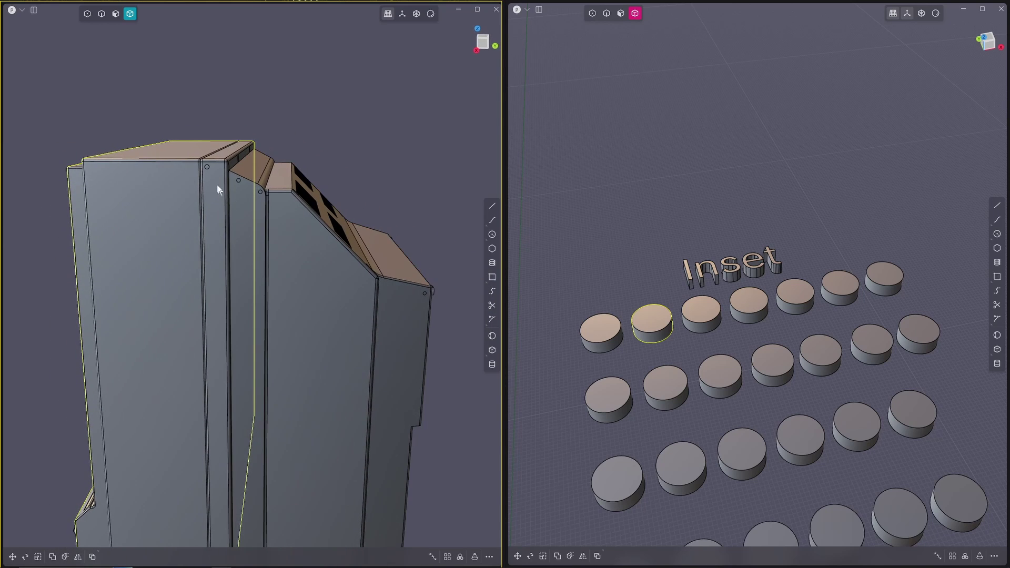
{"action": "left_click", "coordinate": [207, 167]}
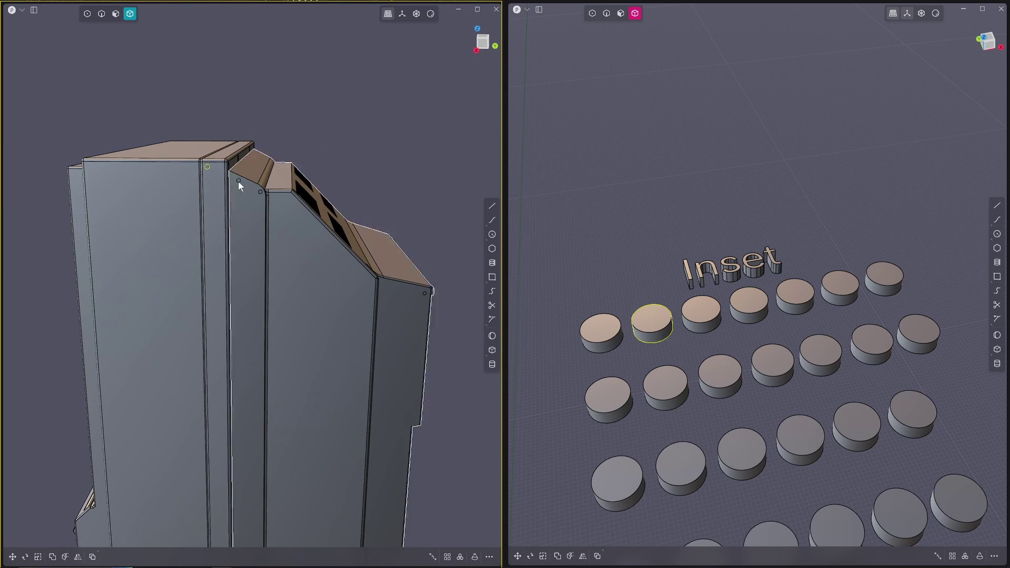
{"action": "left_click", "coordinate": [238, 180], "text": "shift"}
{"action": "scroll", "coordinate": [261, 194], "scroll_direction": "up", "scroll_amount": 2}
{"action": "scroll", "coordinate": [261, 190], "scroll_direction": "up", "scroll_amount": 4}
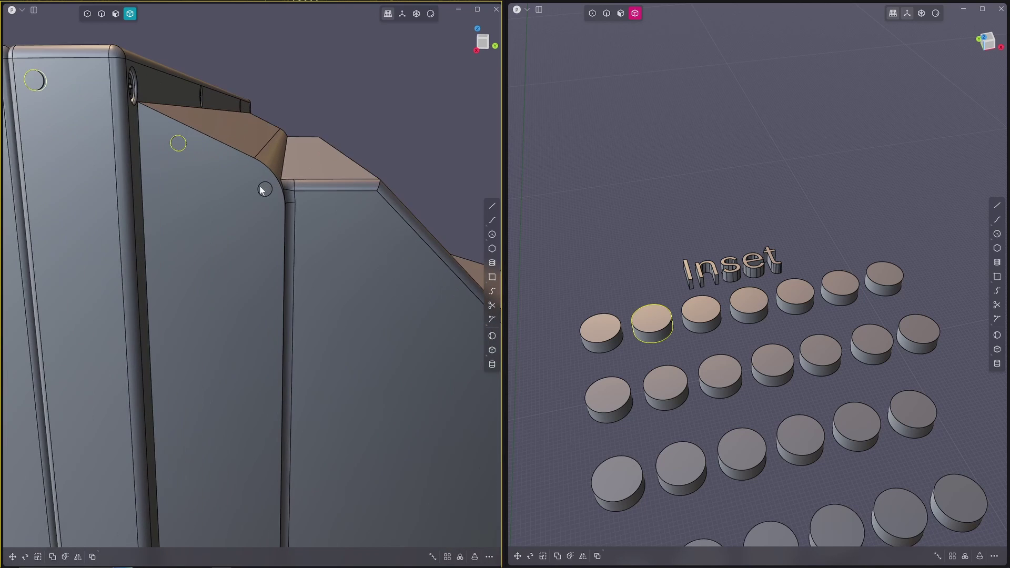
{"action": "left_click", "coordinate": [267, 190], "text": "shift"}
{"action": "scroll", "coordinate": [267, 189], "scroll_direction": "down", "scroll_amount": 7}
{"action": "middle_click_drag", "start_coordinate": [317, 185], "coordinate": [288, 180]}
{"action": "key", "text": "alt+x"}
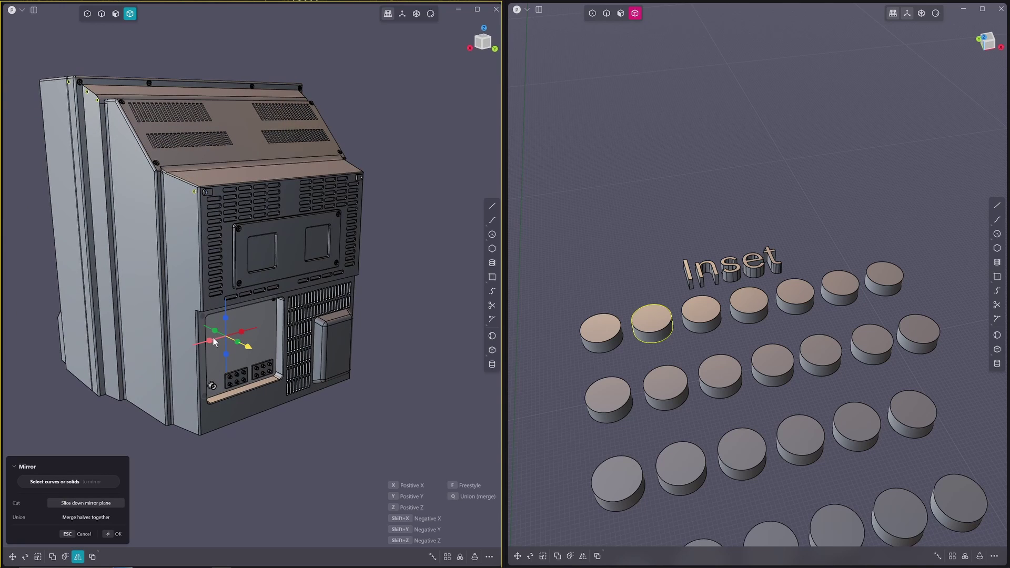
{"action": "left_click", "coordinate": [212, 338]}
{"action": "right_click", "coordinate": [317, 255]}
- Cut the pasted Inset screws into the monitor's rear cabinet body with a Boolean operation
{"action": "scroll", "coordinate": [166, 218], "scroll_direction": "down", "scroll_amount": 3}
{"action": "middle_click_drag", "start_coordinate": [166, 219], "coordinate": [151, 138]}
{"action": "left_click", "coordinate": [218, 206]}
{"action": "key", "text": "q"}
{"action": "left_click_drag", "start_coordinate": [98, 87], "coordinate": [320, 270]}
{"action": "key", "text": "Return"}
- Chamfer the outer edge of the screw recess at the rearmost side panel's top corner
{"action": "scroll", "coordinate": [252, 201], "scroll_direction": "up", "scroll_amount": 8}
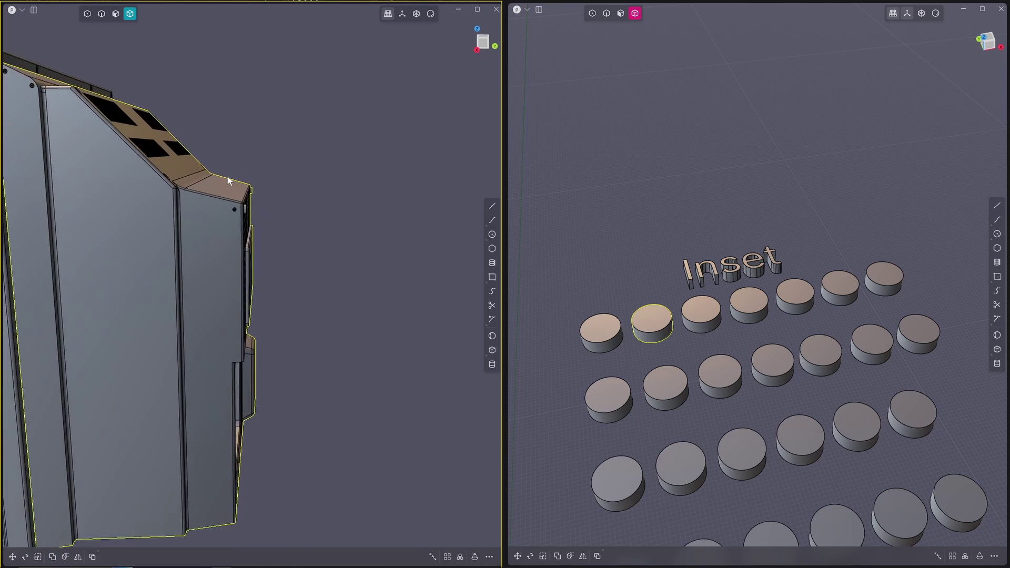
{"action": "middle_click_drag", "start_coordinate": [227, 218], "coordinate": [261, 239]}
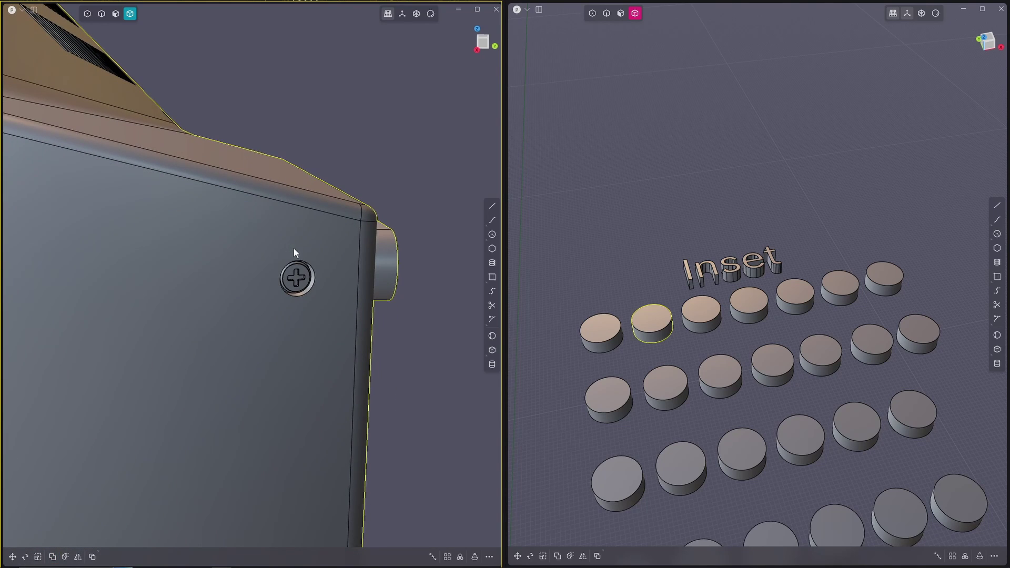
{"action": "left_click", "coordinate": [304, 264]}
{"action": "key", "text": "f"}
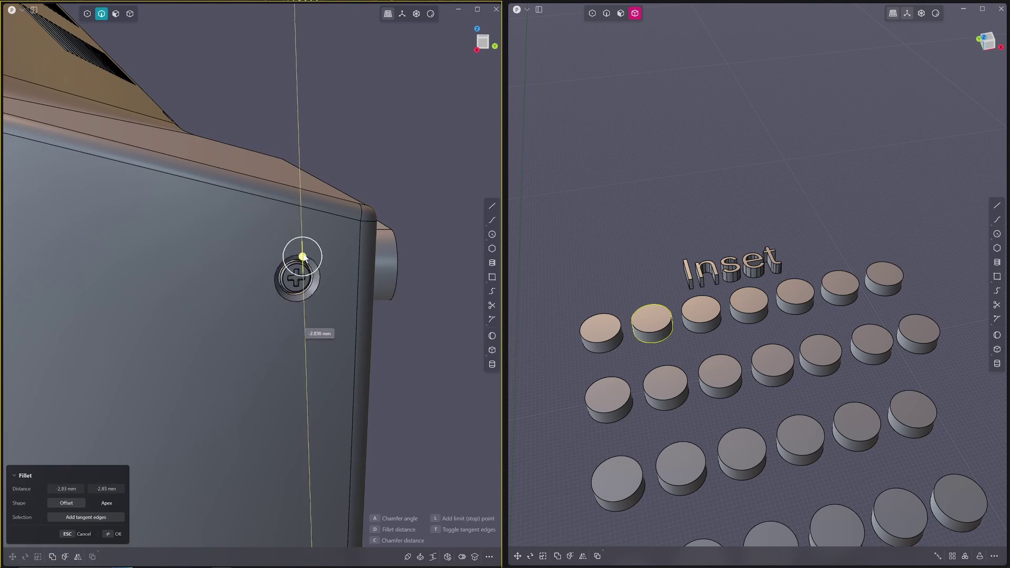
{"action": "left_click", "coordinate": [305, 264]}
{"action": "key", "text": "Return"}
{"action": "scroll", "coordinate": [306, 264], "scroll_direction": "down", "scroll_amount": 6}
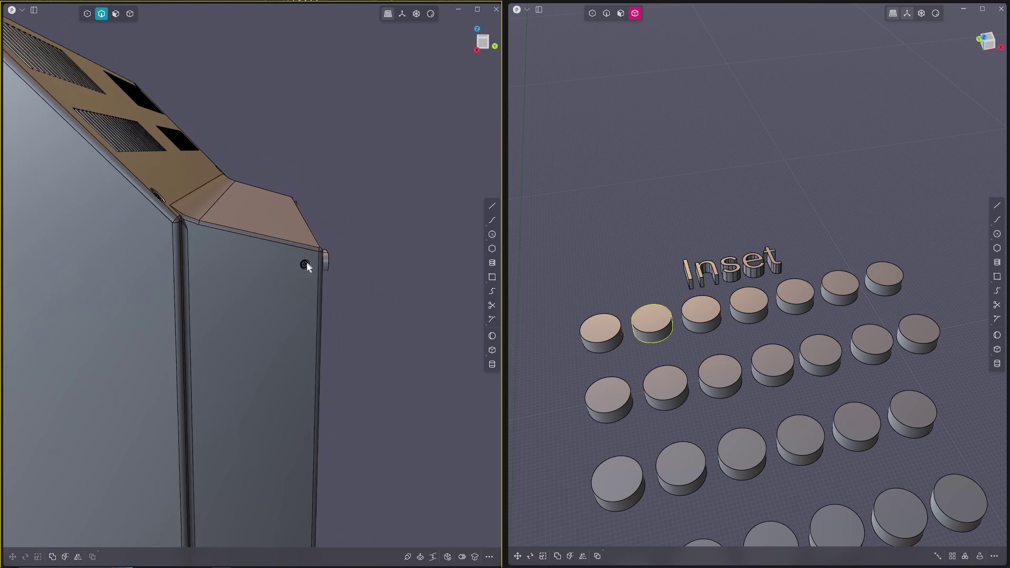
- Try a chamfer on the recess edge of the screw beside the stepped panel's rounded corner
{"action": "middle_click_drag", "start_coordinate": [306, 263], "coordinate": [210, 237]}
{"action": "left_click", "coordinate": [222, 253]}
{"action": "key", "text": "f"}
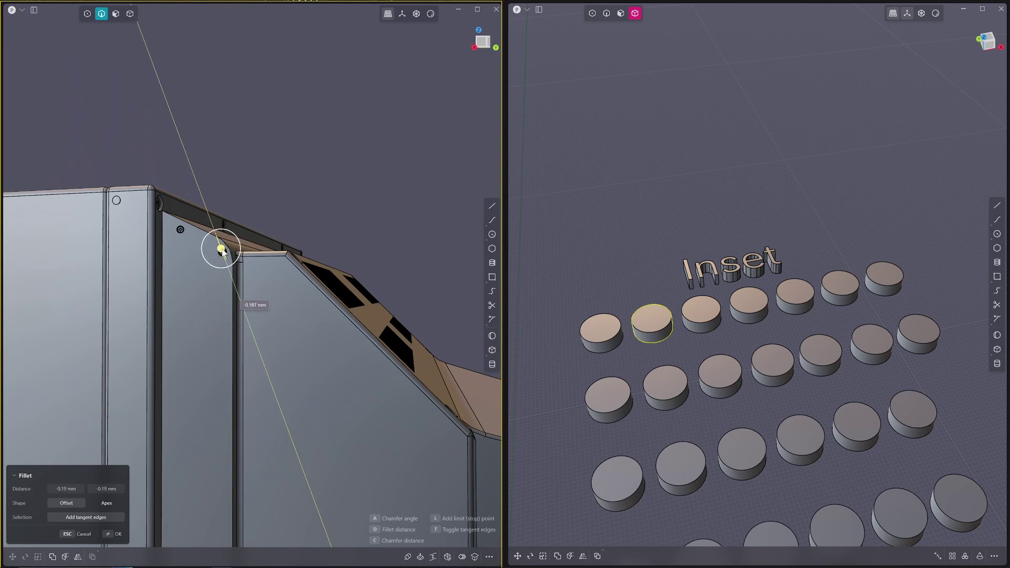
{"action": "left_click", "coordinate": [222, 252]}
{"action": "key", "text": "Return"}
{"action": "middle_click_drag", "start_coordinate": [222, 253], "coordinate": [198, 278]}
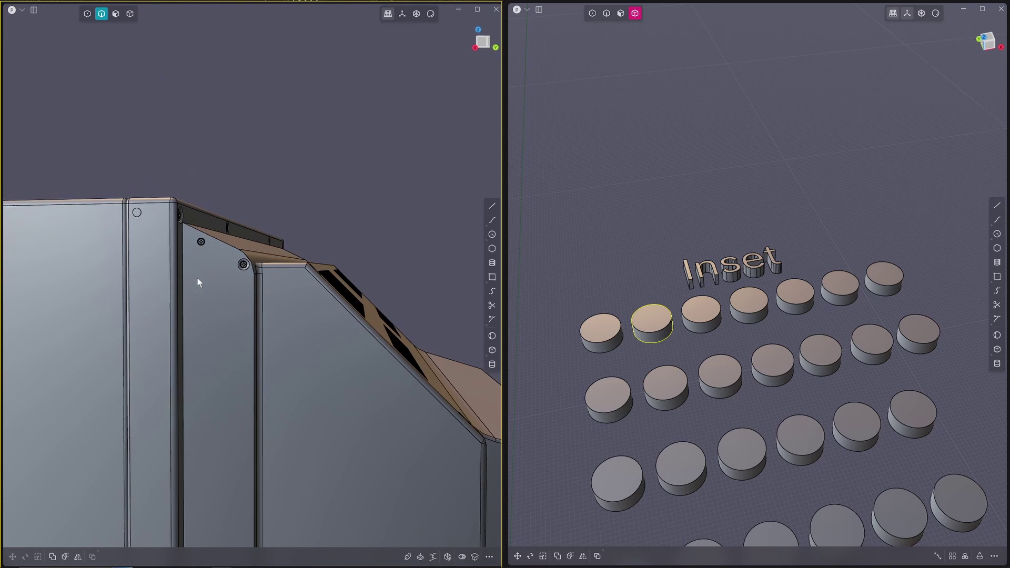
- Bevel the recess edges of both screws on the stepped side panel, starting with the one at the rounded corner
{"action": "left_click", "coordinate": [240, 264]}
{"action": "key", "text": "f"}
{"action": "scroll", "coordinate": [234, 264], "scroll_direction": "up", "scroll_amount": 3}
{"action": "scroll", "coordinate": [235, 264], "scroll_direction": "up", "scroll_amount": 5}
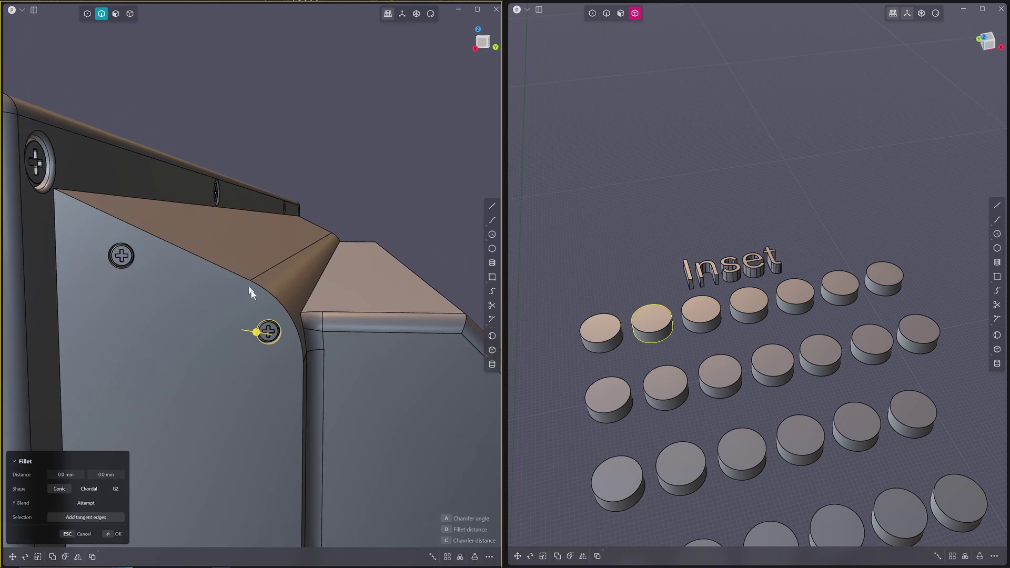
{"action": "left_click_drag", "start_coordinate": [256, 334], "coordinate": [259, 332]}
{"action": "key", "text": "Return"}
{"action": "double_click", "coordinate": [138, 228]}
{"action": "key", "text": "b"}
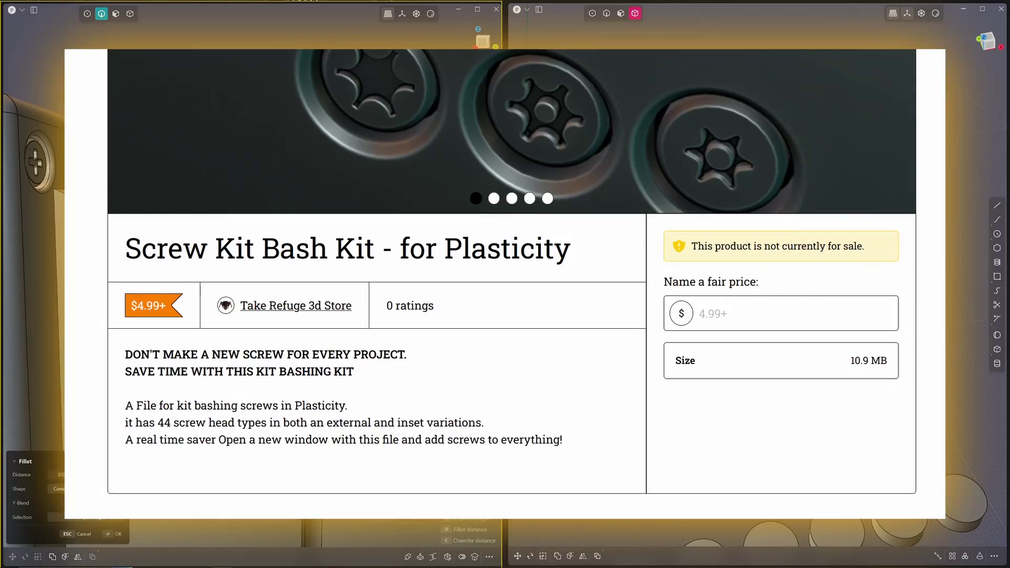
{"action": "key", "text": "Escape"}
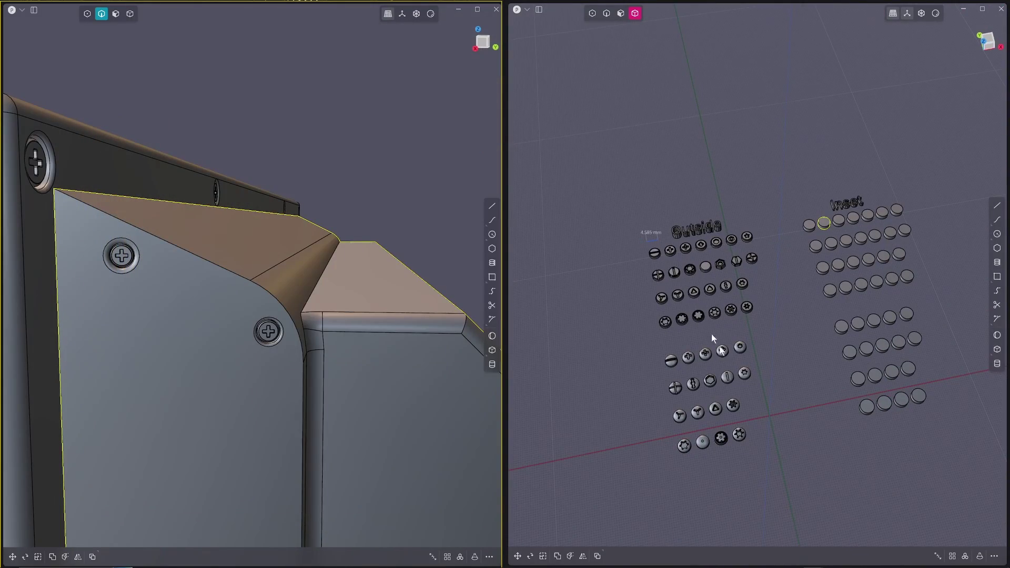
- Enlarge the screw kit window and examine the Outside screws and the undersides of the Inset screws
{"action": "middle_click_drag", "start_coordinate": [855, 231], "coordinate": [819, 232], "text": "shift"}
{"action": "scroll", "coordinate": [728, 337], "scroll_direction": "up", "scroll_amount": 1}
{"action": "scroll", "coordinate": [720, 325], "scroll_direction": "down", "scroll_amount": 2}
{"action": "scroll", "coordinate": [748, 225], "scroll_direction": "up", "scroll_amount": 6}
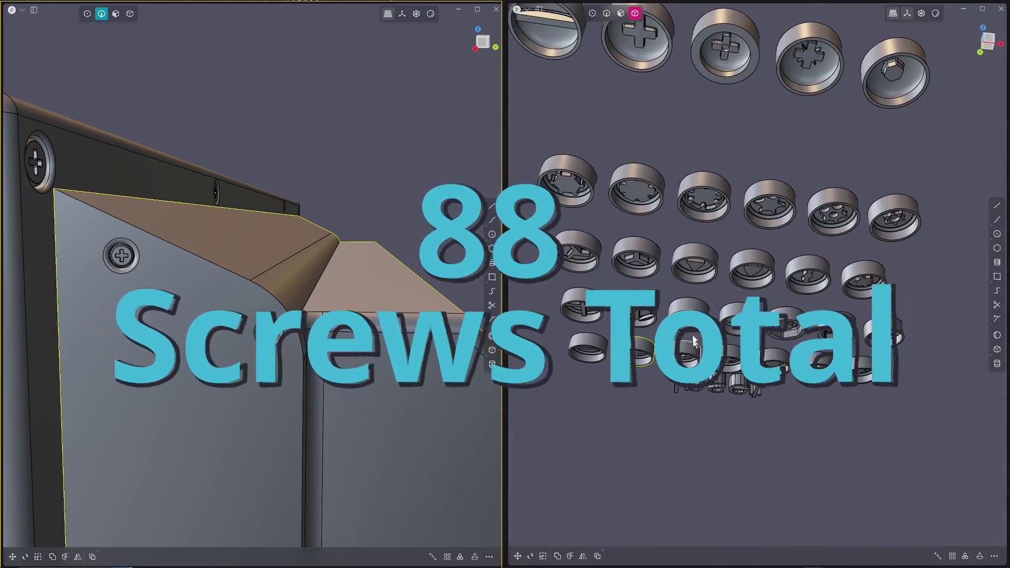
{"action": "middle_click_drag", "start_coordinate": [696, 247], "coordinate": [578, 279]}
{"action": "left_click", "coordinate": [984, 11]}
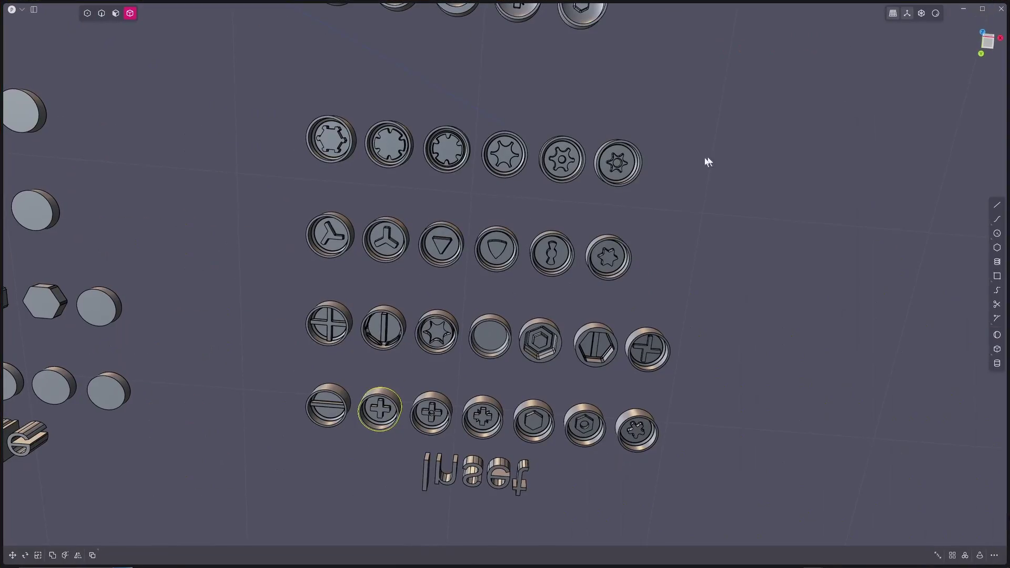
{"action": "scroll", "coordinate": [624, 194], "scroll_direction": "down", "scroll_amount": 3}
{"action": "middle_click_drag", "start_coordinate": [487, 208], "coordinate": [572, 412], "text": "shift"}
{"action": "scroll", "coordinate": [541, 352], "scroll_direction": "down", "scroll_amount": 3}
{"action": "middle_click_drag", "start_coordinate": [524, 331], "coordinate": [554, 386]}
{"action": "middle_click_drag", "start_coordinate": [353, 305], "coordinate": [498, 256], "text": "shift"}
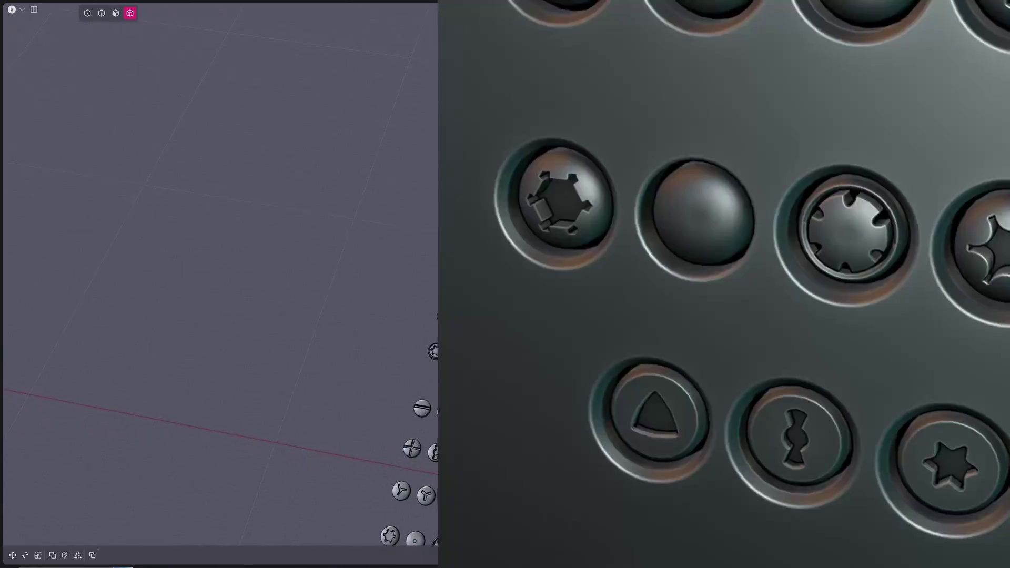